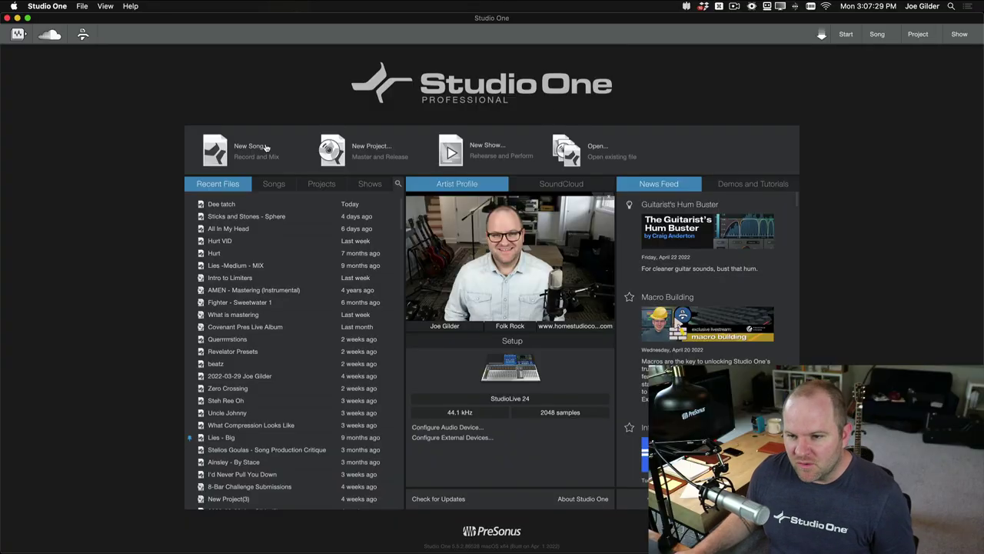
# Create a new song from the start page using the Empty Song option with default settings.
pyautogui.click(248, 150)
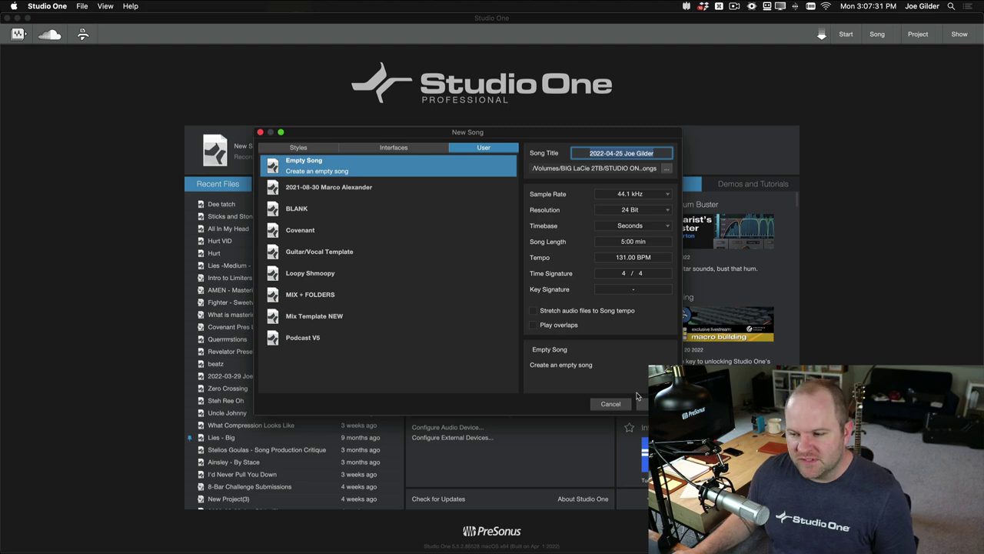
pyautogui.click(670, 402)
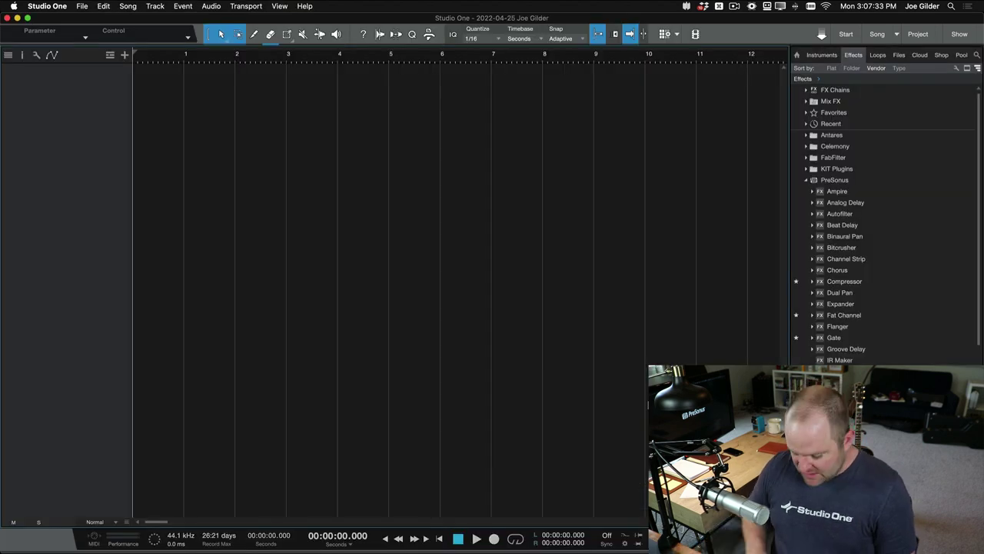
# Hide the Browser panel with F5 so the empty arrangement fills the window.
pyautogui.press('F5')
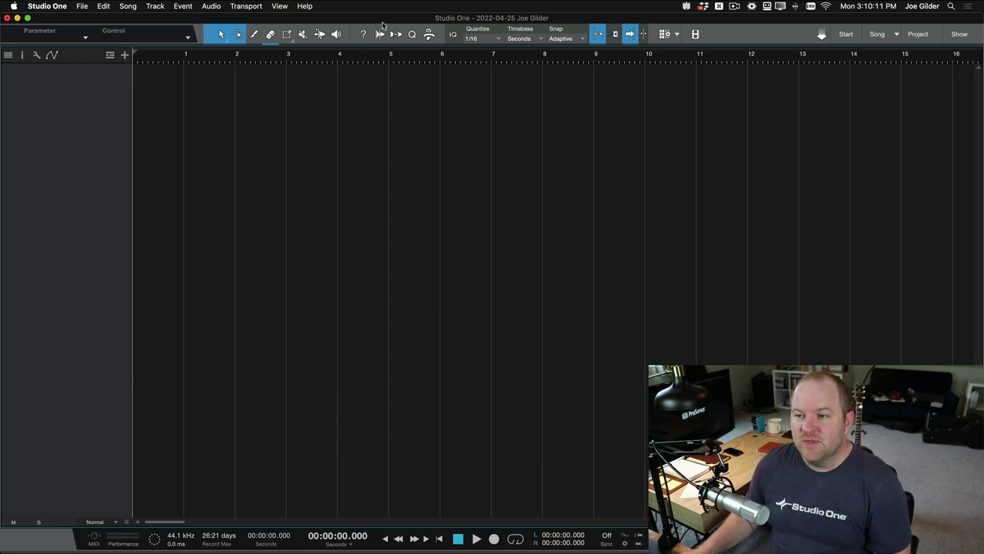
# Add a lime-green audio track named MIC.
pyautogui.press('t')
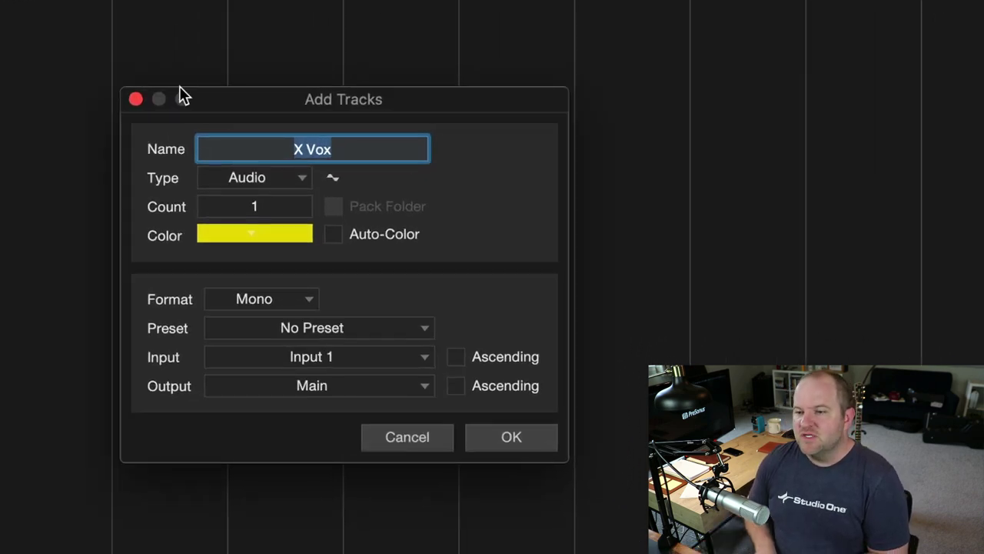
pyautogui.write('MIC')
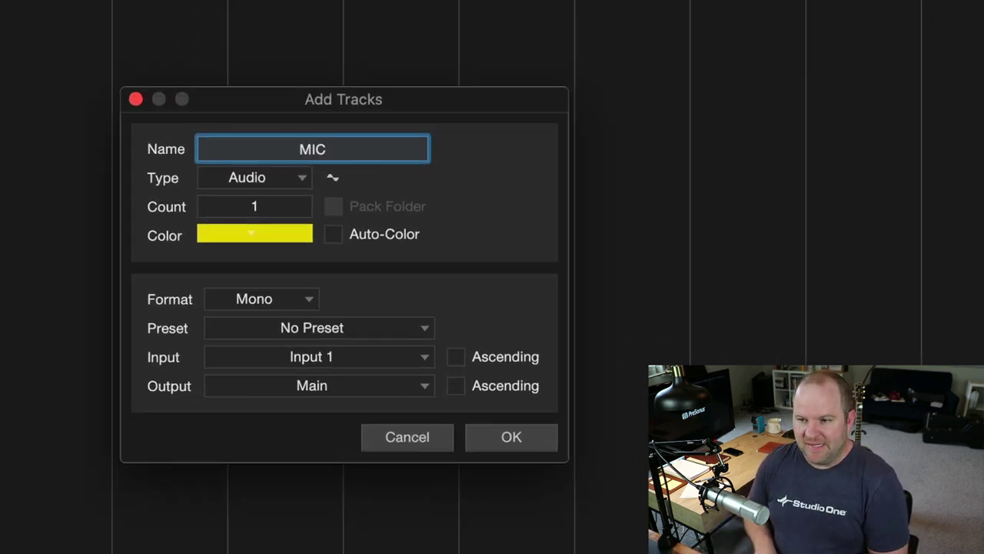
pyautogui.click(243, 235)
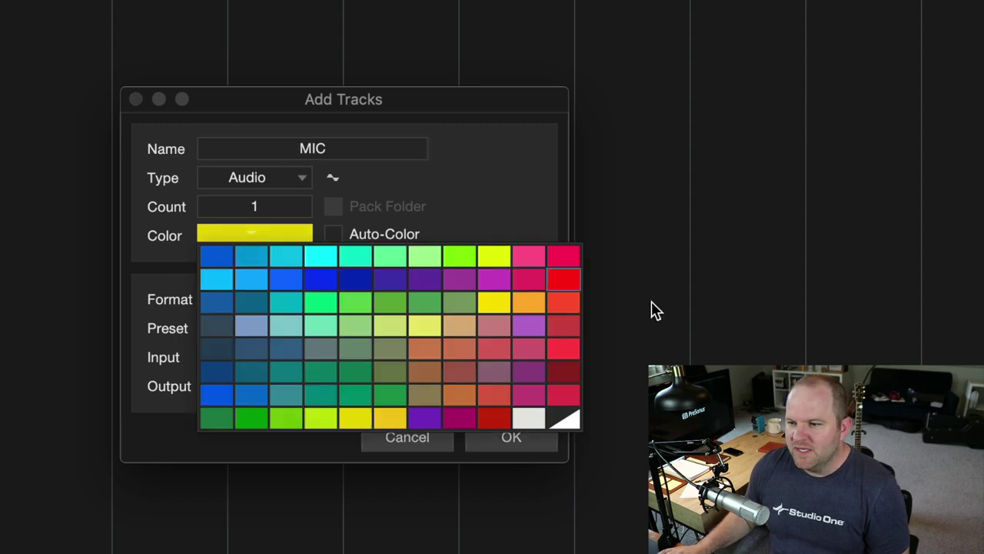
pyautogui.click(494, 260)
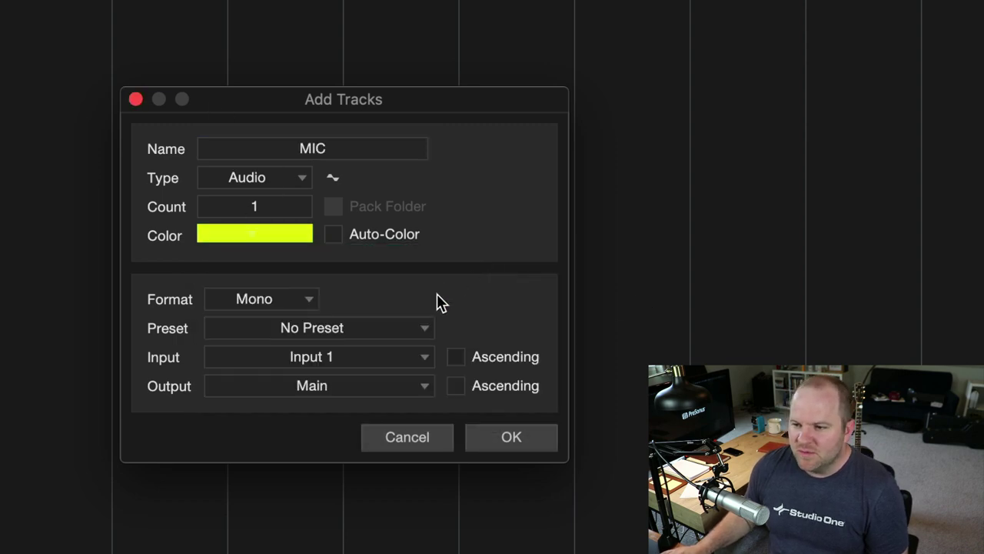
pyautogui.click(559, 284)
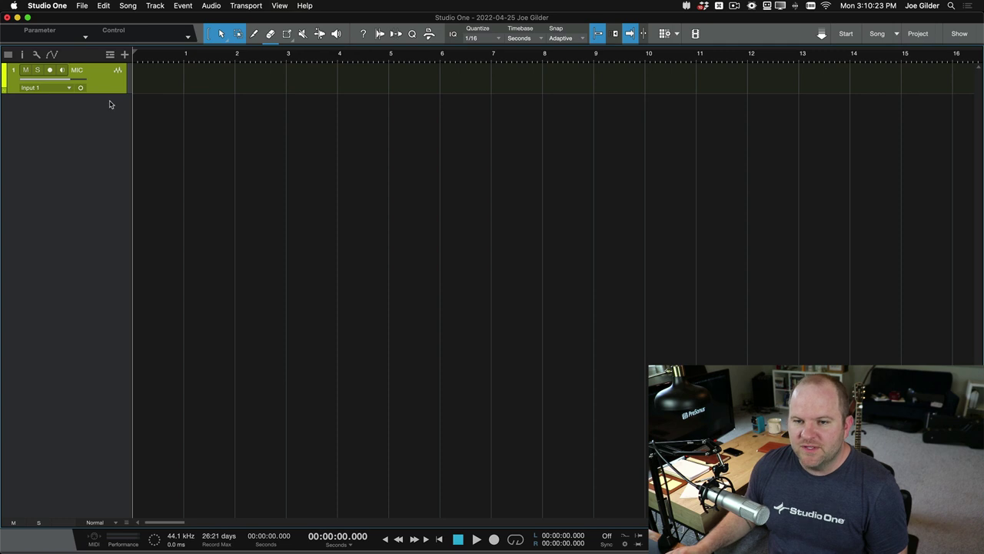
# Enlarge the MIC track, record-arm it, and set its input to Input 3.
pyautogui.moveTo(108, 93); pyautogui.dragTo(119, 217)
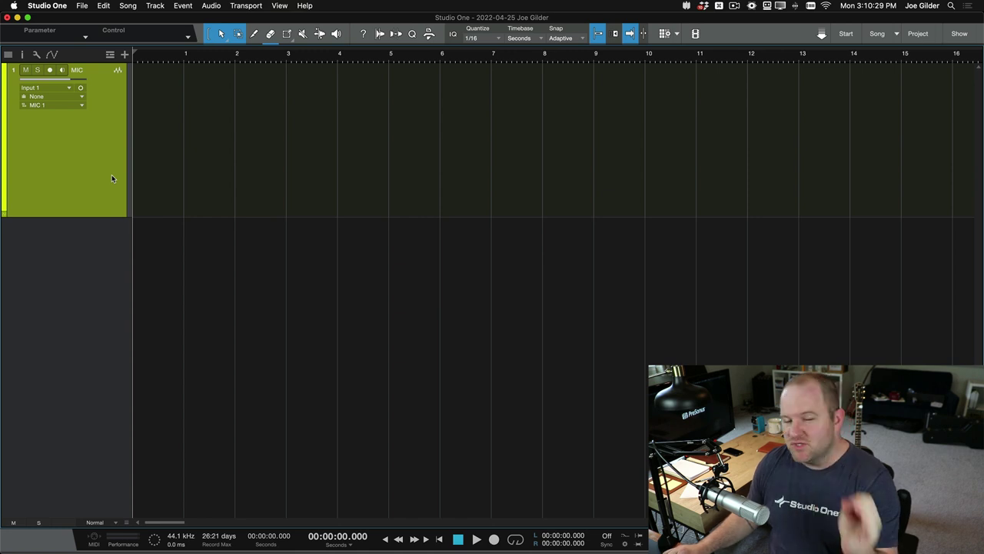
pyautogui.click(50, 70)
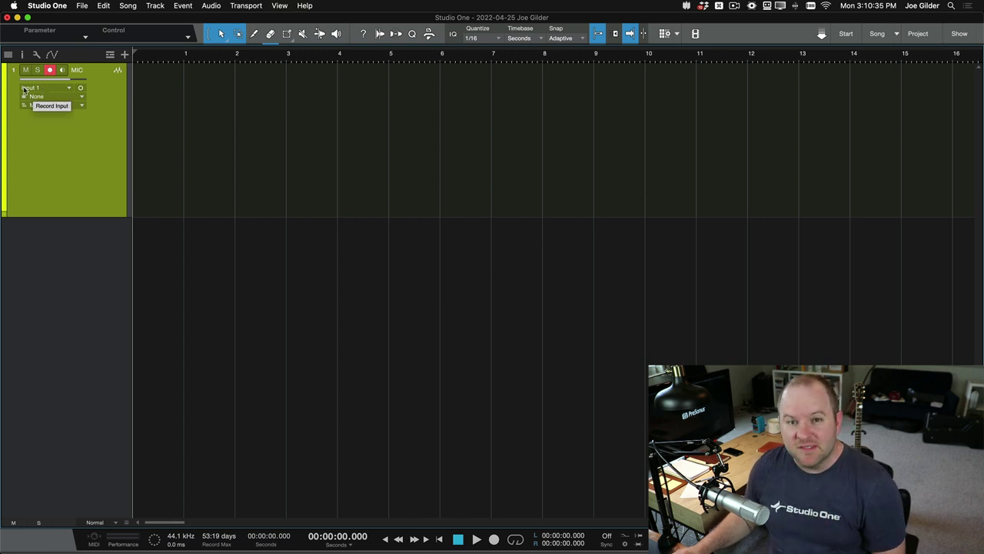
pyautogui.click(23, 90)
pyautogui.click(61, 129)
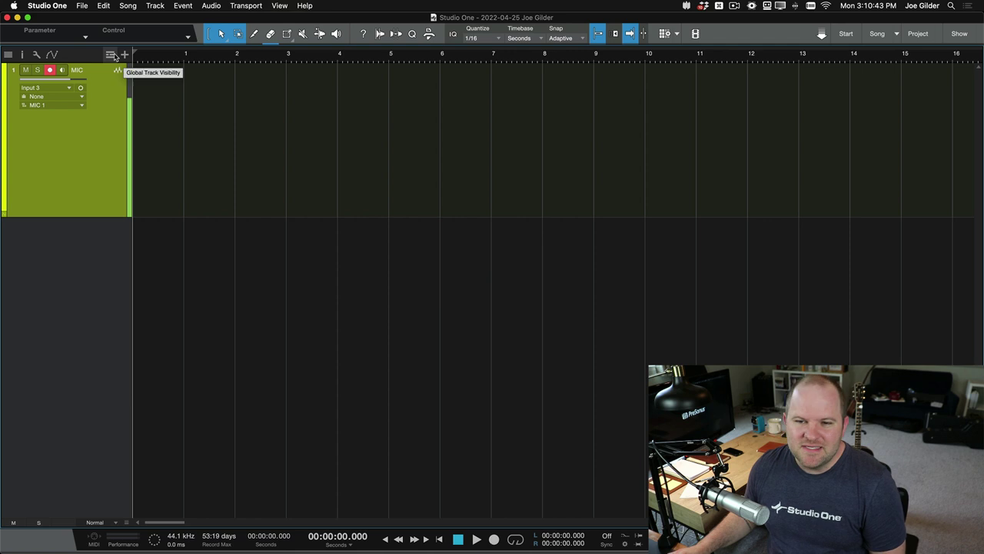
# Show the Marker track among the global tracks.
pyautogui.click(112, 55)
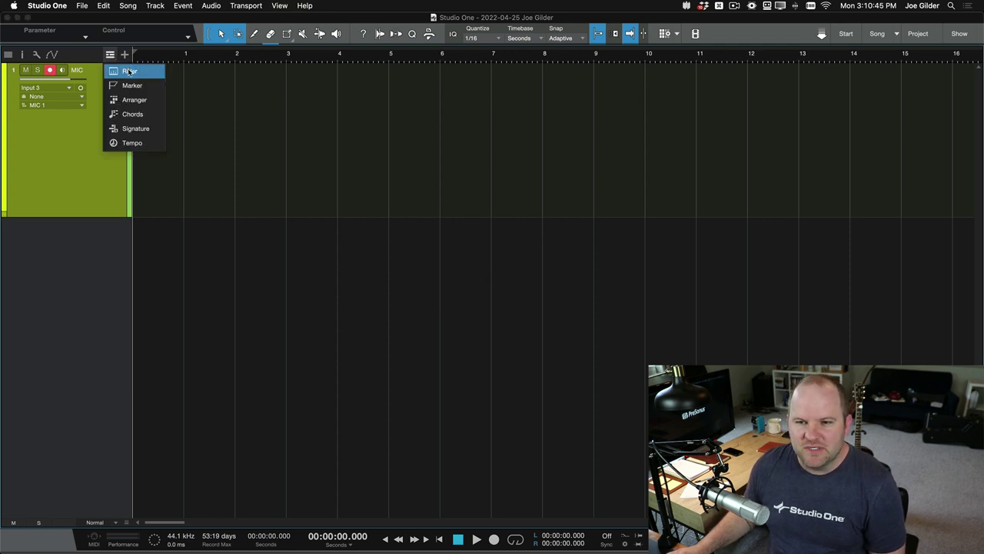
pyautogui.click(128, 70)
pyautogui.click(110, 54)
pyautogui.click(127, 70)
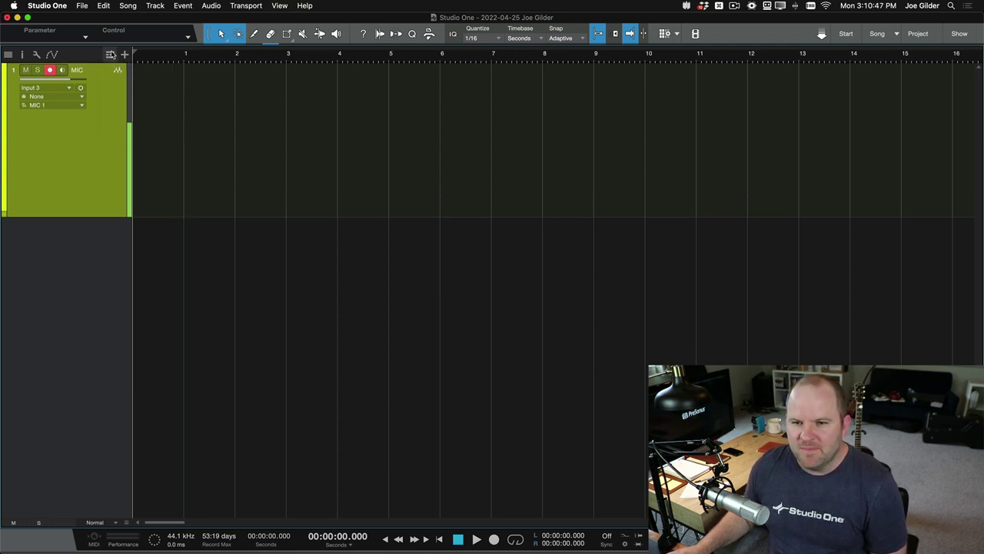
pyautogui.click(110, 54)
pyautogui.click(128, 85)
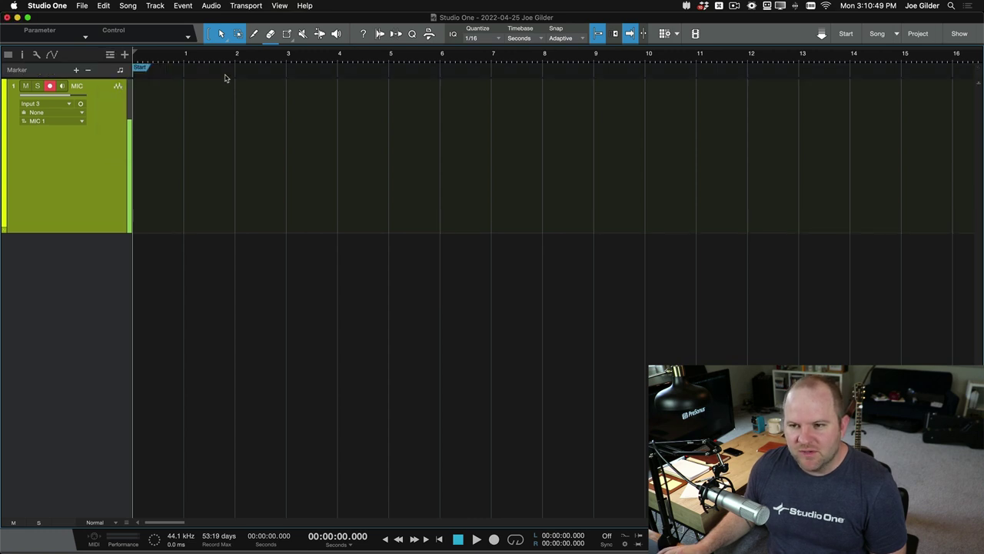
pyautogui.press('w')
pyautogui.press('w')
pyautogui.press('w')
pyautogui.press('w')
pyautogui.press('w')
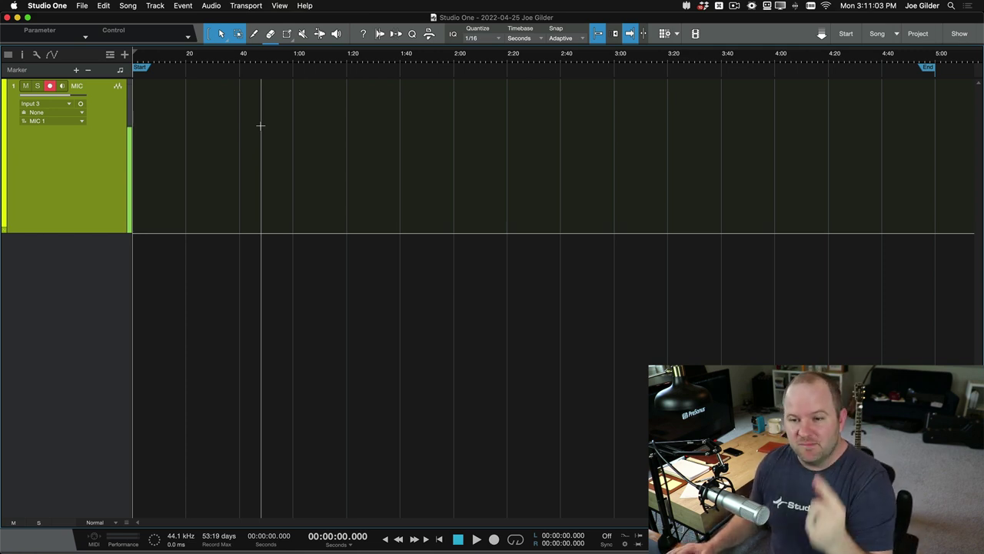
pyautogui.press('KP_Multiply')
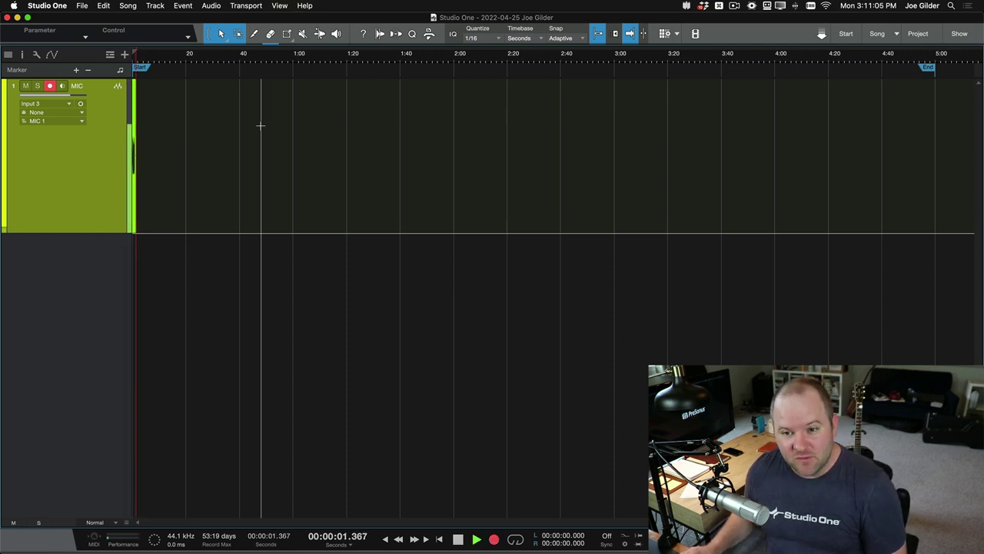
pyautogui.press('e')
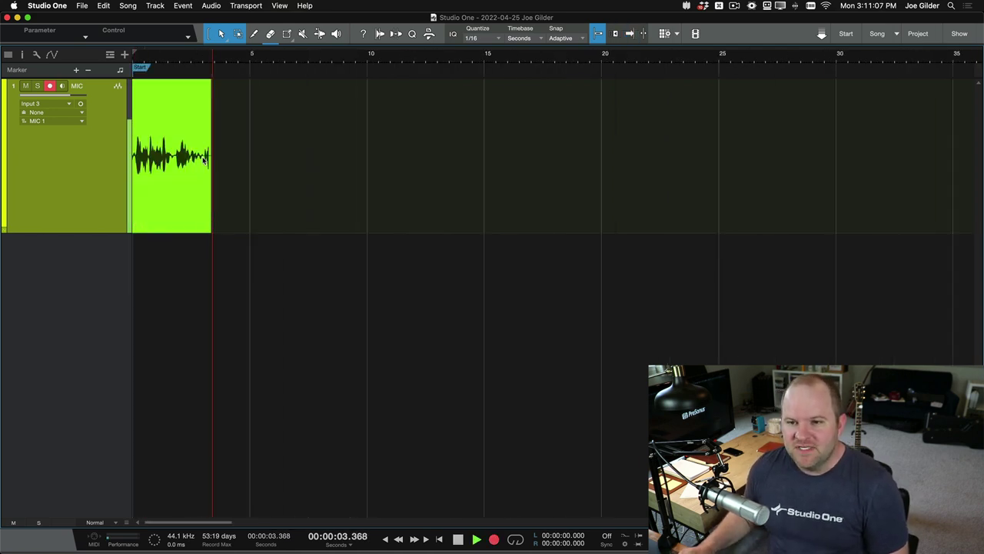
pyautogui.press('w')
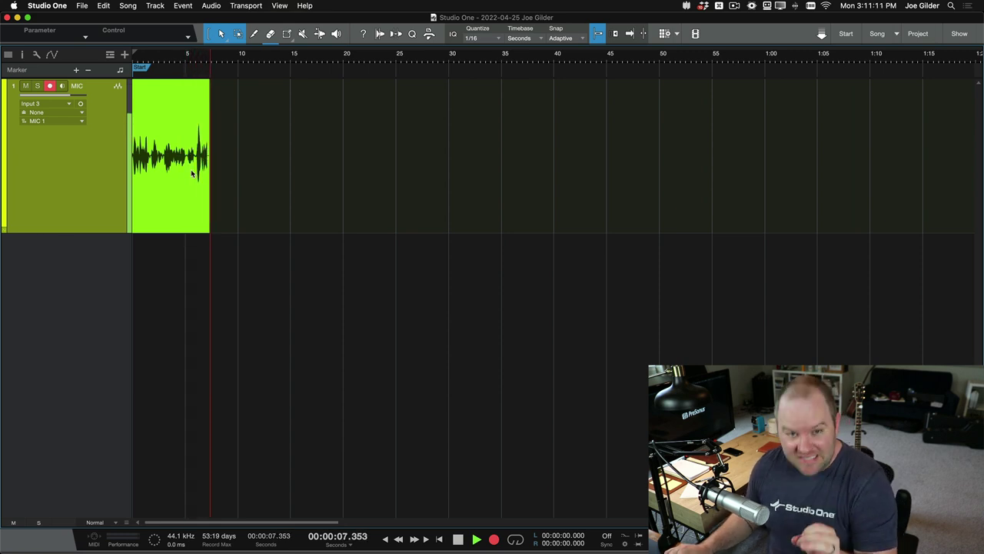
pyautogui.press('space')
pyautogui.press('Delete')
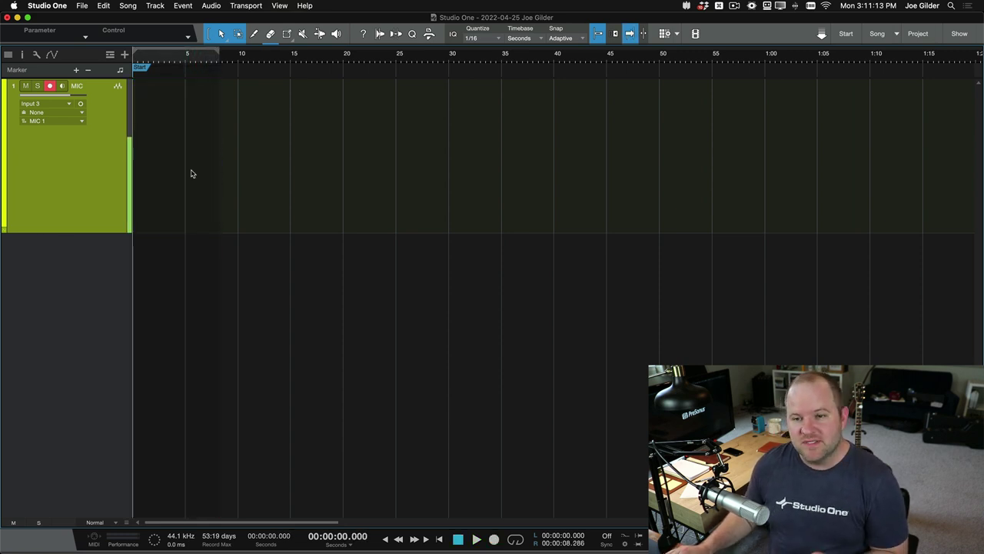
# Save the song as a user template with the title '1 MIC'.
pyautogui.click(82, 5)
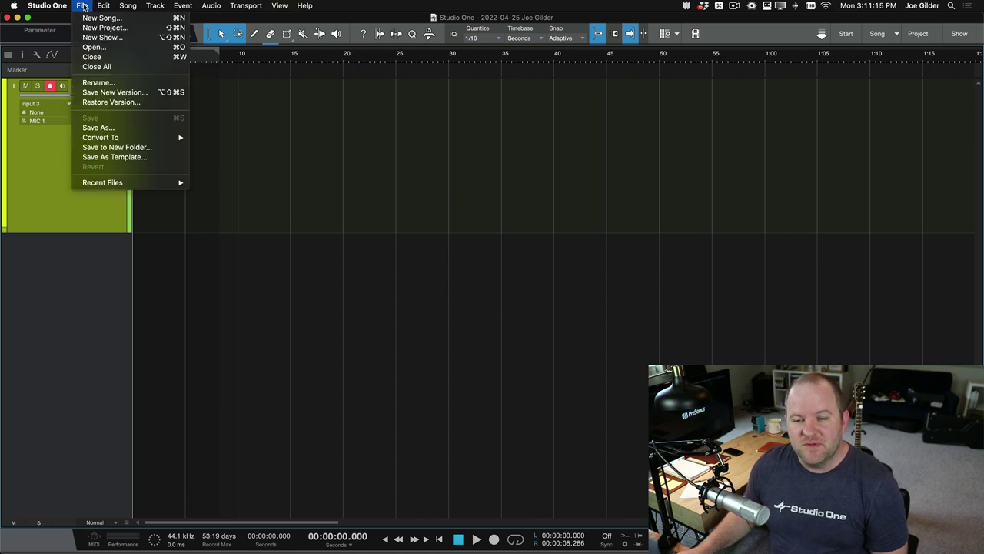
pyautogui.click(123, 160)
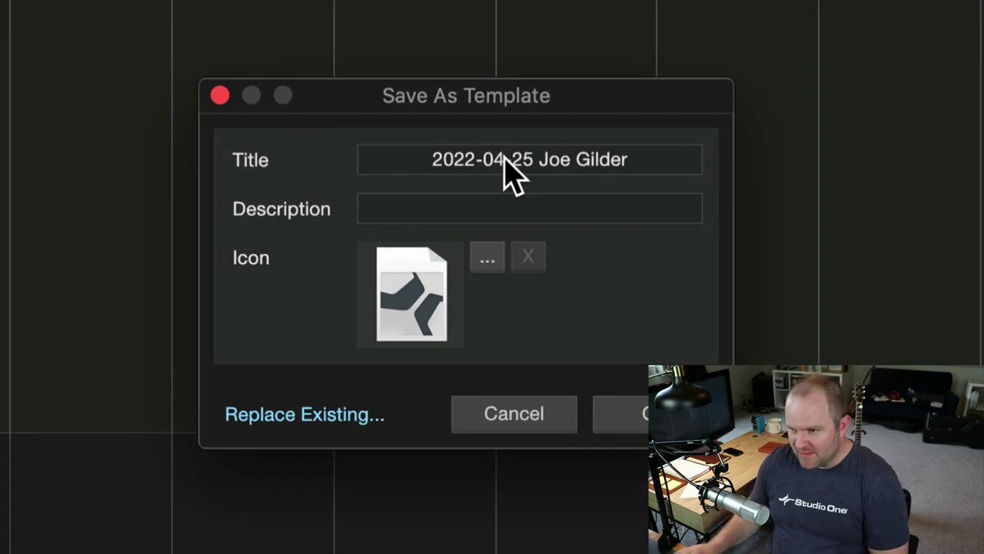
pyautogui.click(505, 160)
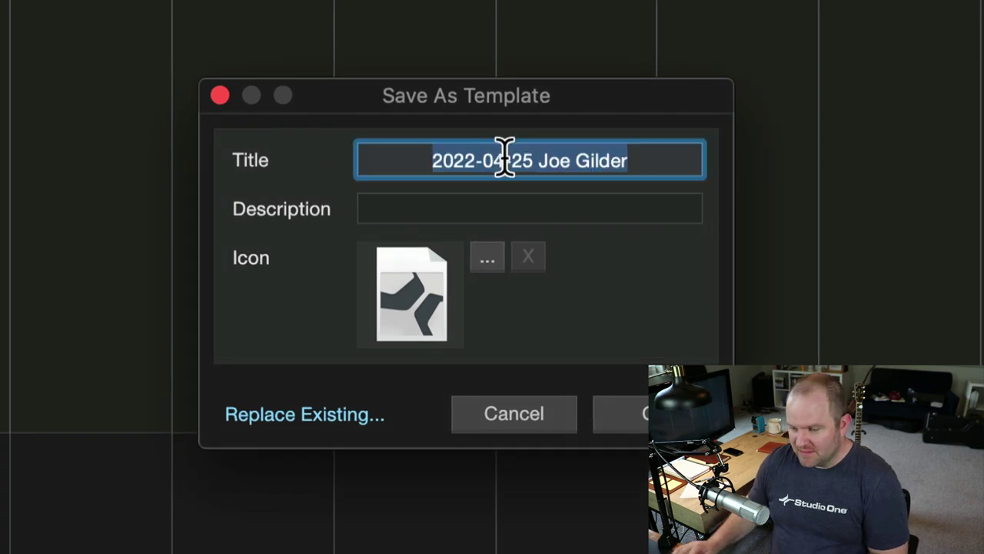
pyautogui.write('1 MIC')
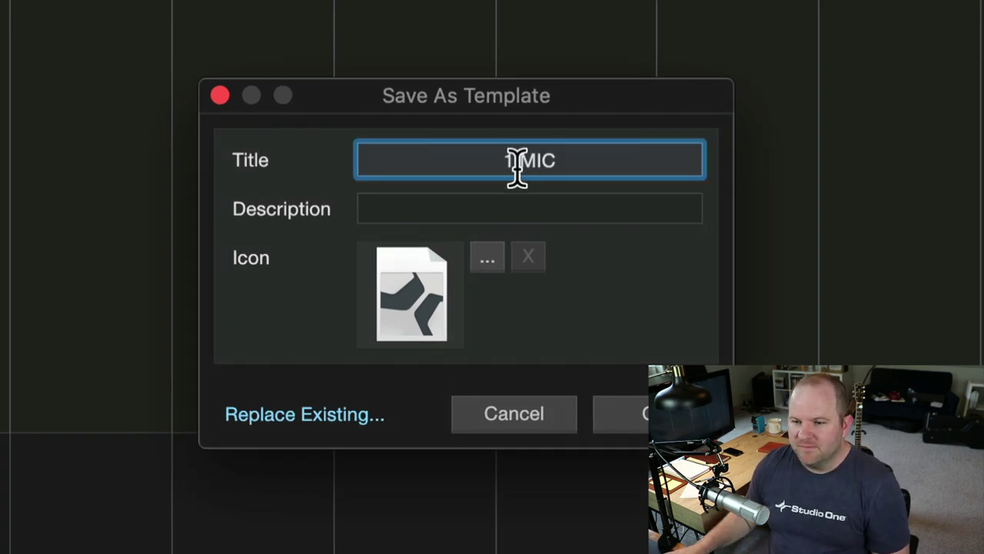
pyautogui.click(627, 414)
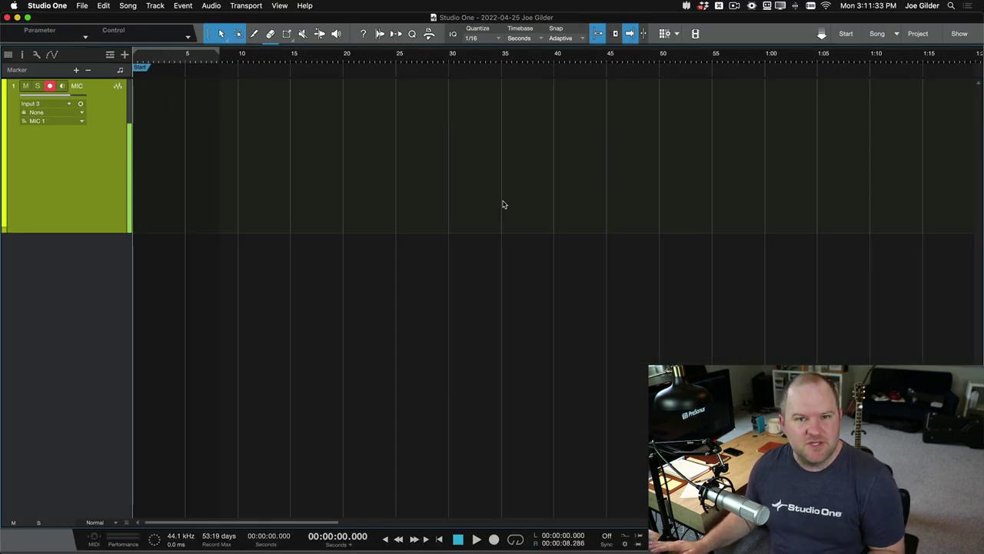
# Close the song and create a new song from the 1 MIC user template.
pyautogui.press('super+w')
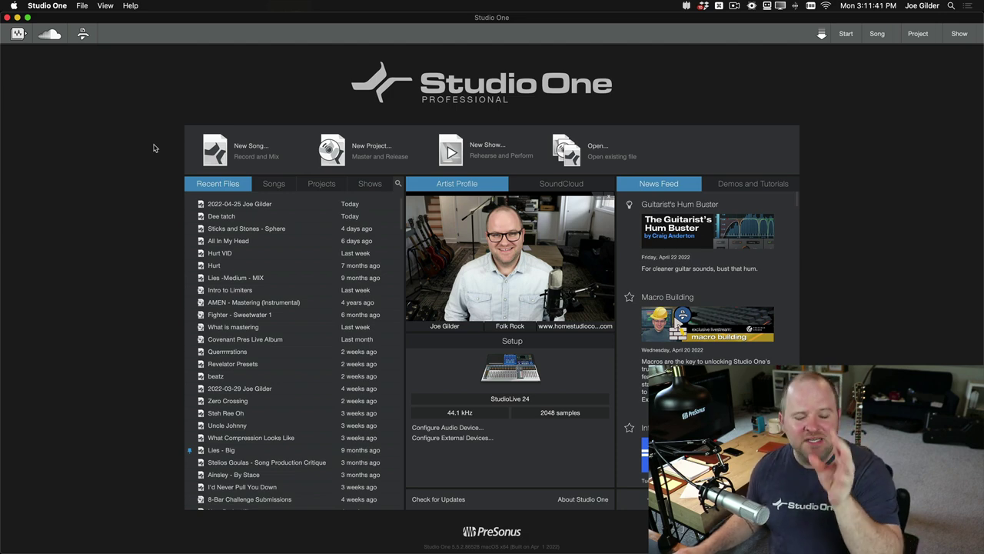
pyautogui.click(215, 148)
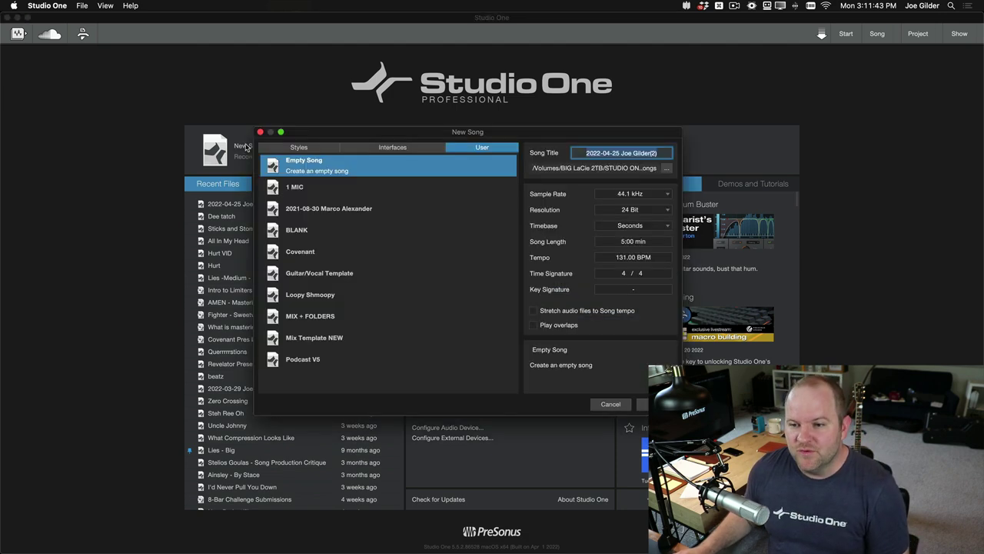
pyautogui.click(418, 148)
pyautogui.click(297, 148)
pyautogui.click(396, 148)
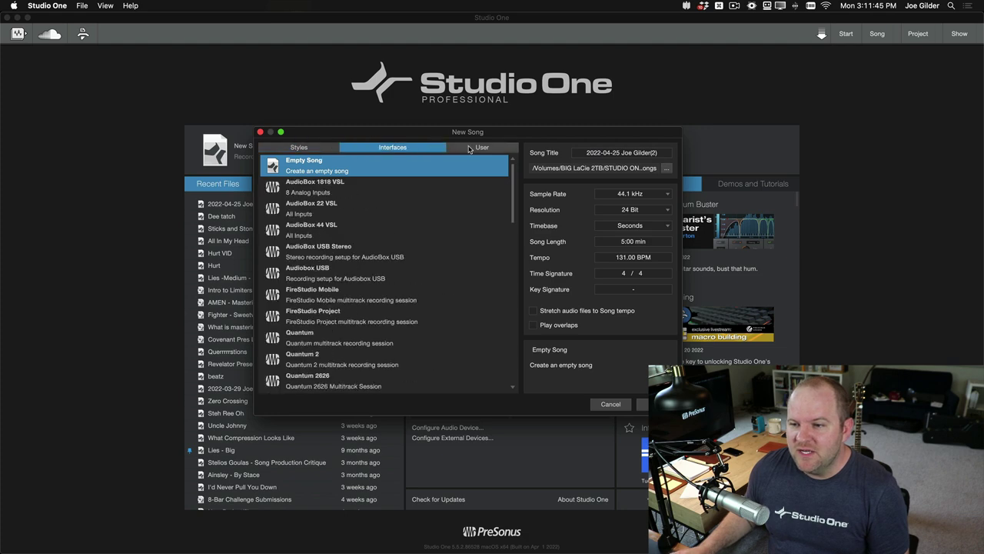
pyautogui.click(308, 149)
pyautogui.click(378, 148)
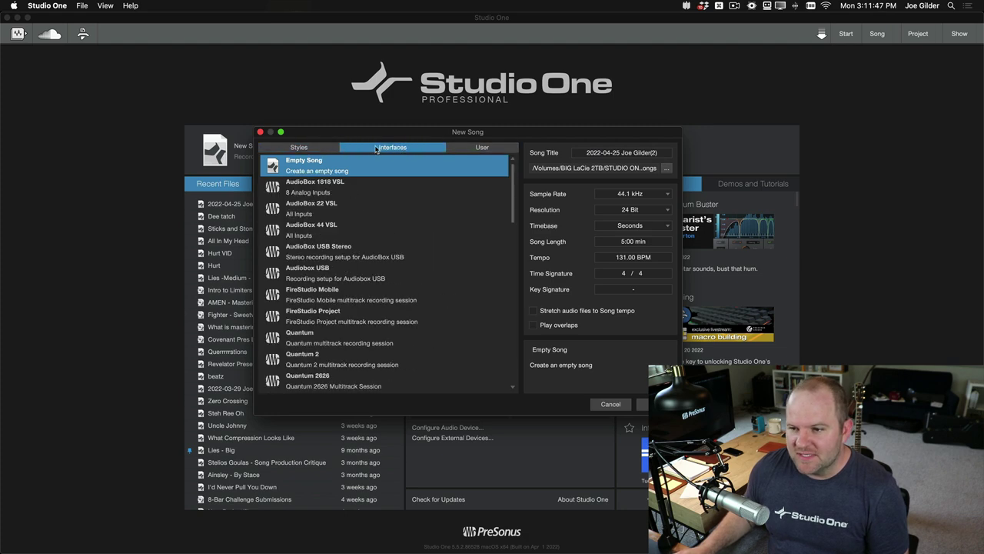
pyautogui.click(514, 148)
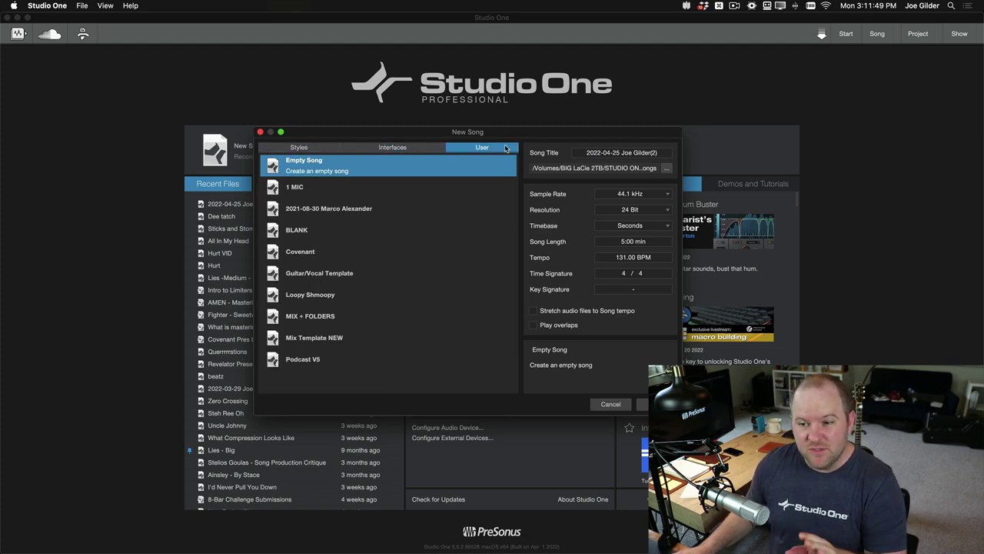
pyautogui.click(321, 188)
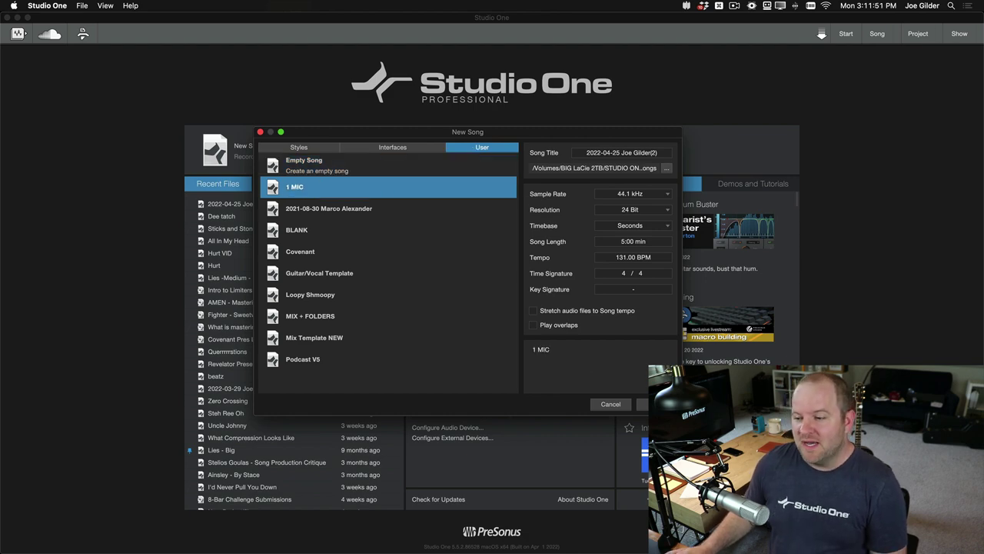
pyautogui.click(644, 404)
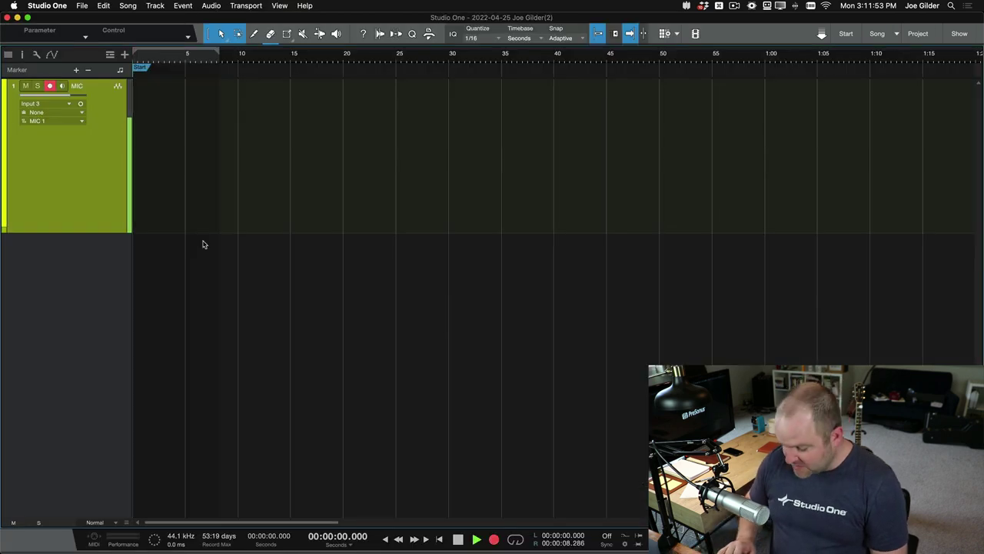
# Record a short test take on the MIC track, then close the song.
pyautogui.press('KP_Multiply')
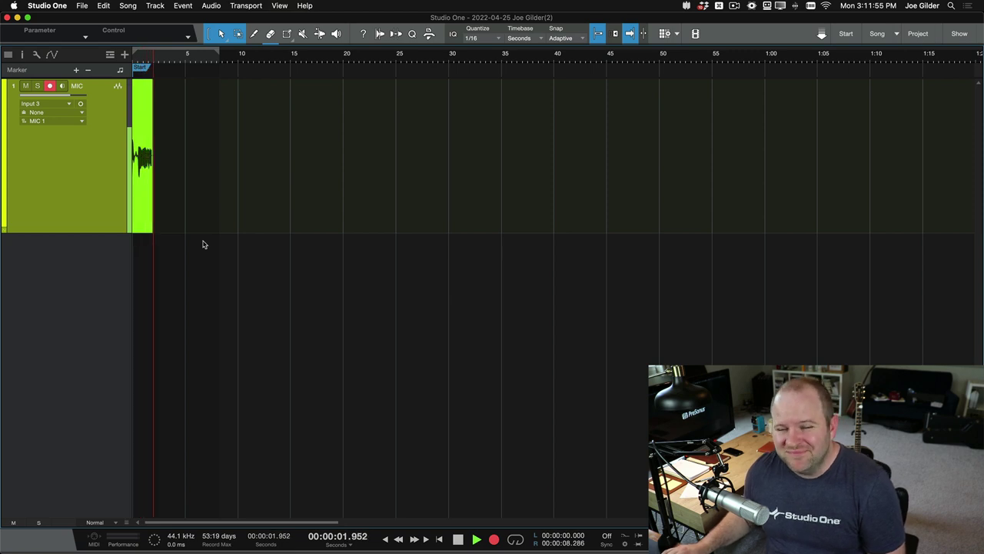
pyautogui.press('space')
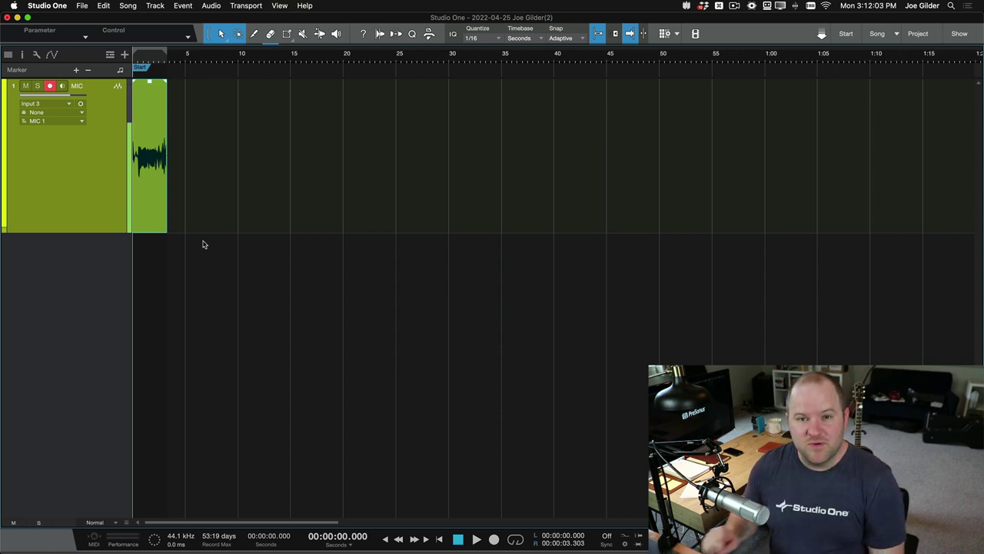
pyautogui.press('super+w')
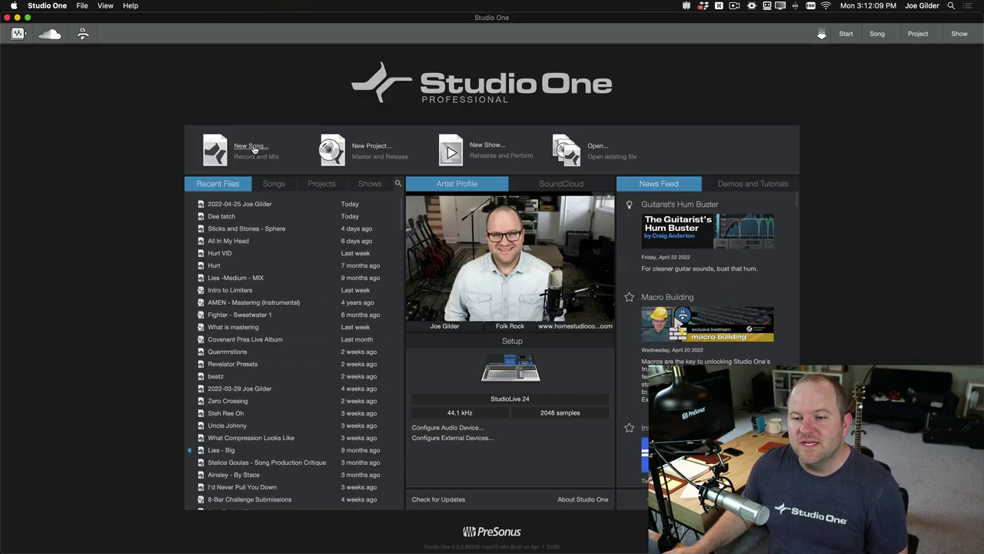
# Create the song 'cool humming idea' from the 1 MIC template and record a short MIC take.
pyautogui.press('super+n')
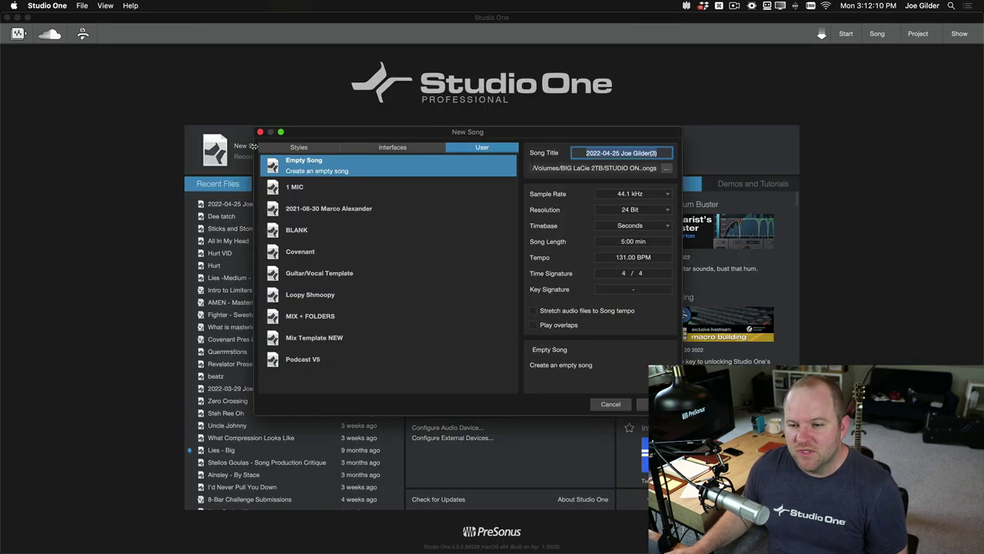
pyautogui.click(302, 192)
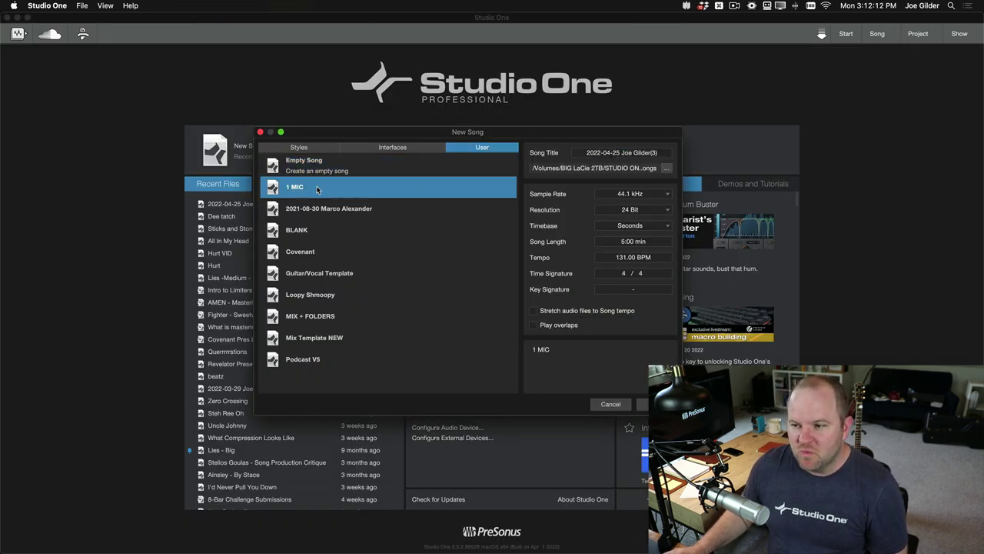
pyautogui.click(608, 153)
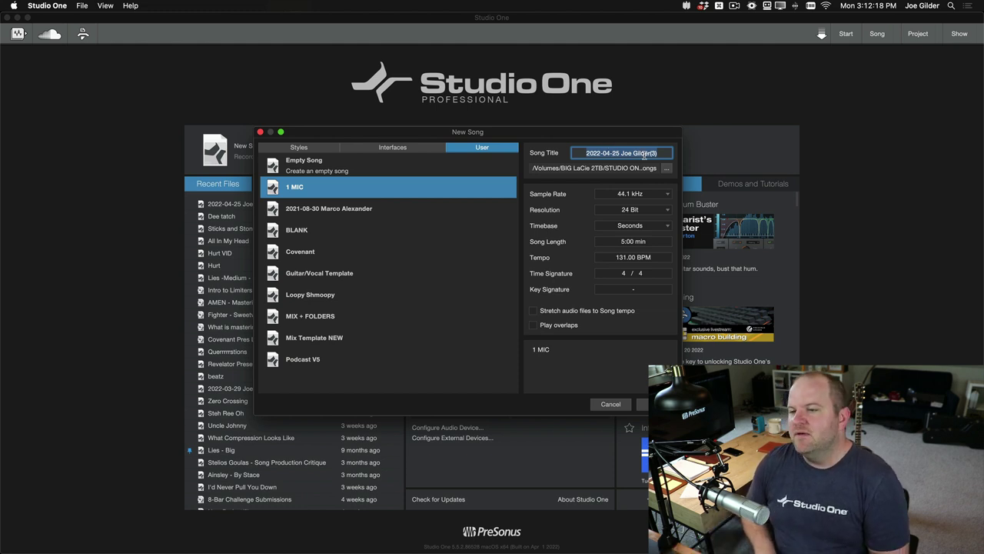
pyautogui.write('colo')
pyautogui.press('BackSpace')
pyautogui.press('BackSpace')
pyautogui.write('ol')
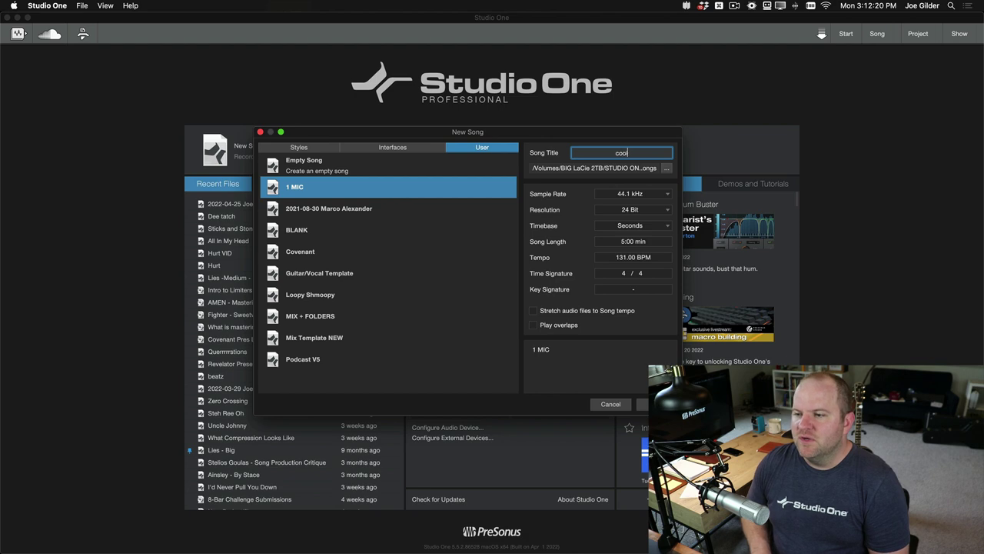
pyautogui.write(' humming idea')
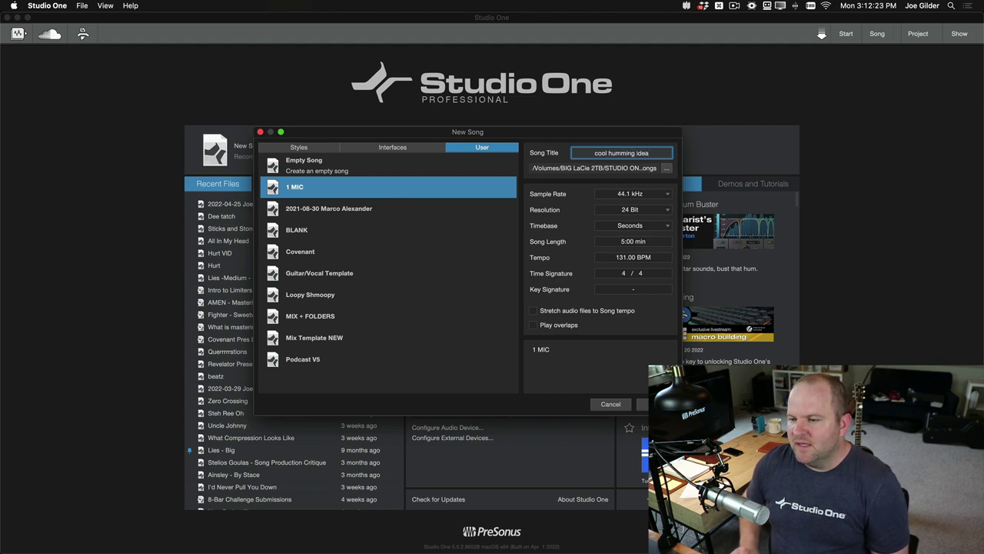
pyautogui.press('Return')
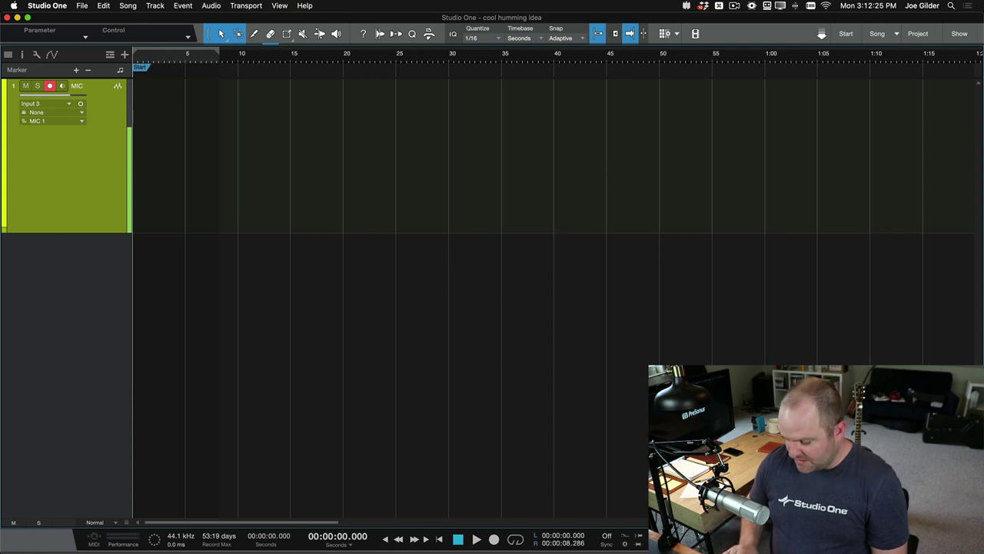
pyautogui.press('KP_Multiply')
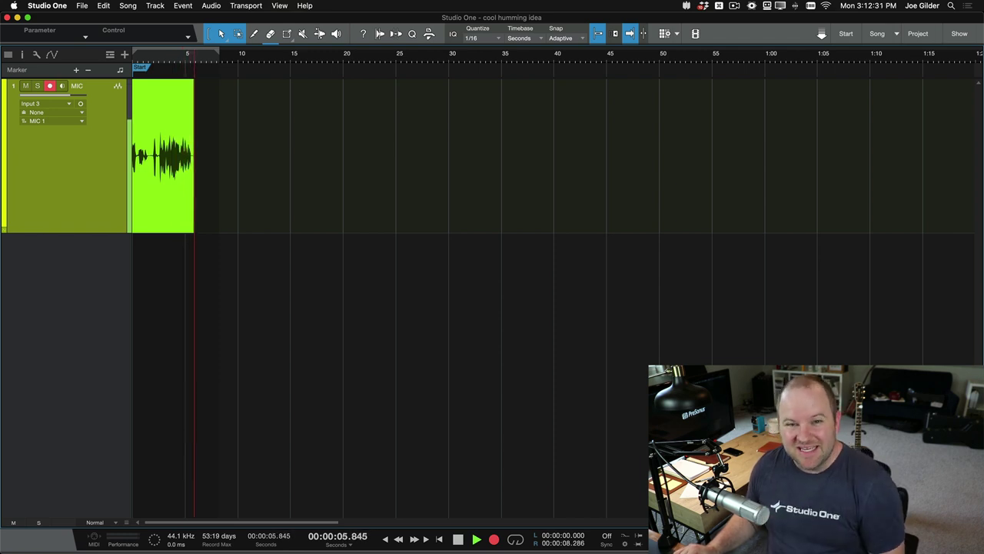
pyautogui.press('space')
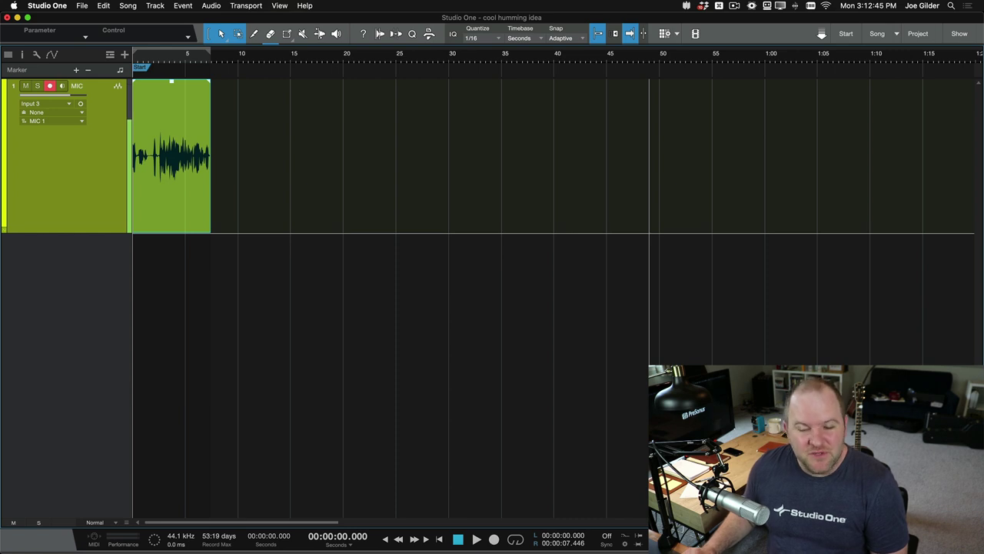
# Close the song without saving and delete its newly recorded audio files.
pyautogui.press('super+w')
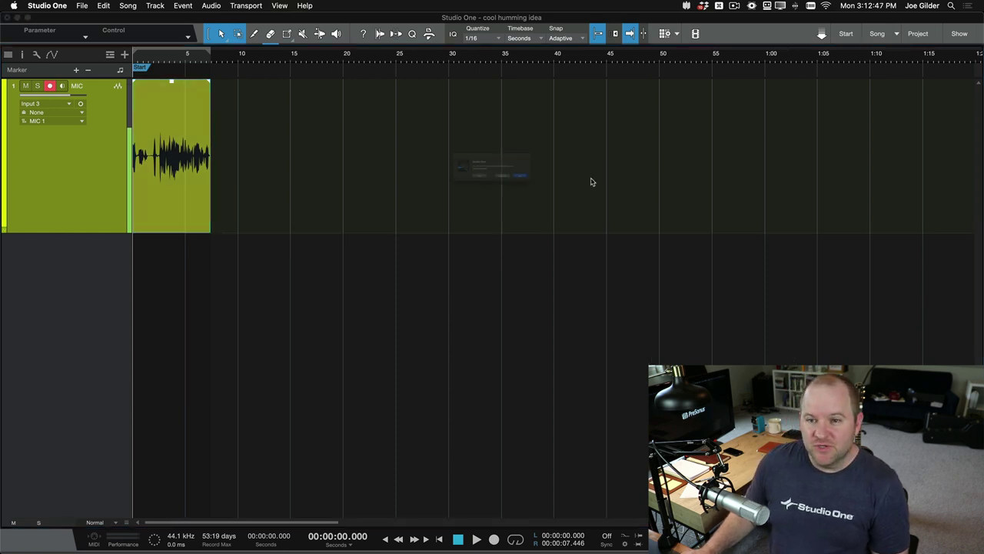
pyautogui.click(456, 192)
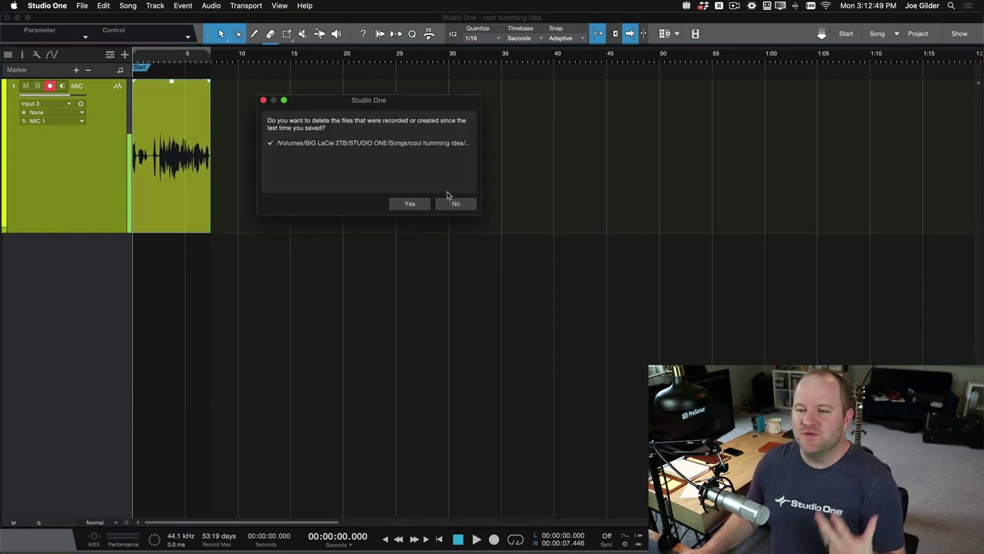
pyautogui.click(410, 204)
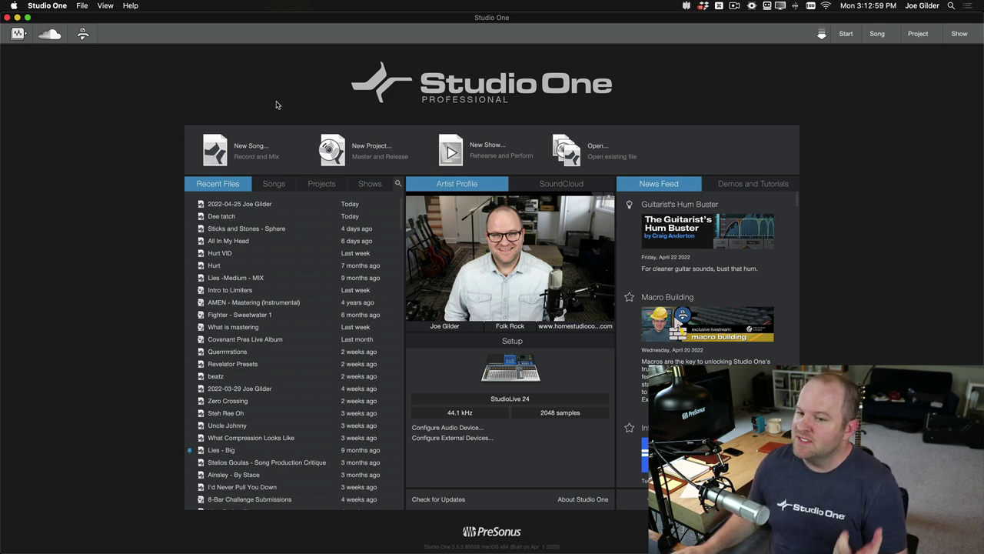
# Create a new song from the Mix Template NEW user template.
pyautogui.click(246, 146)
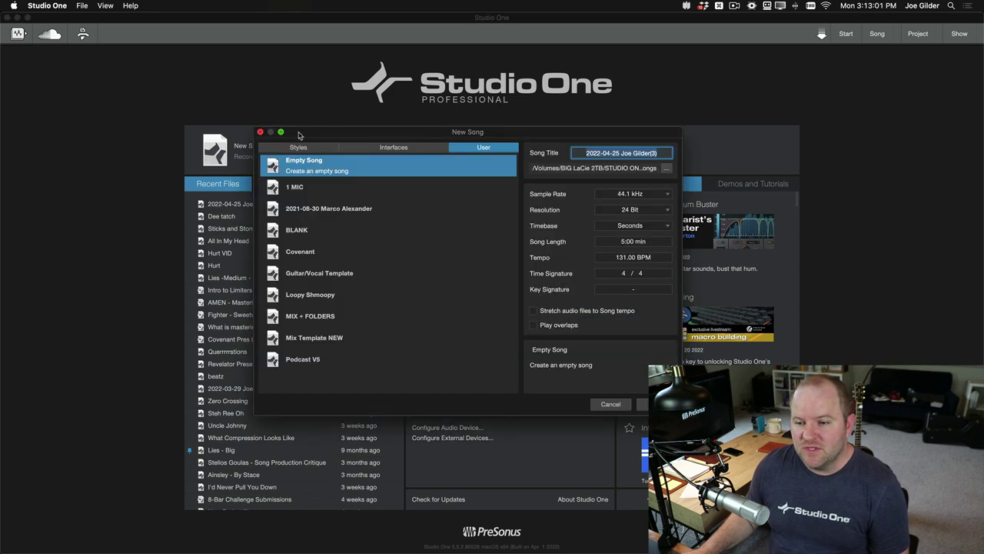
pyautogui.click(308, 342)
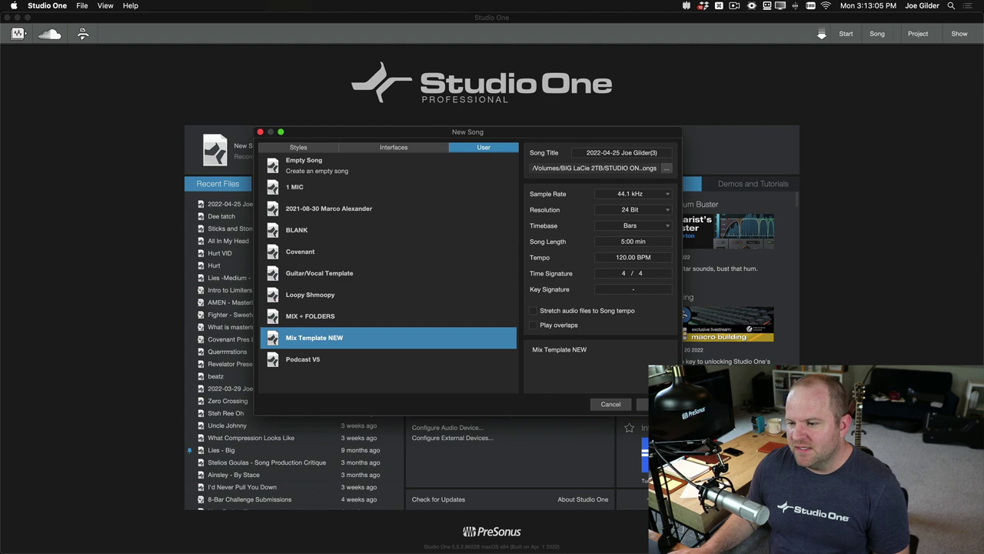
pyautogui.click(655, 404)
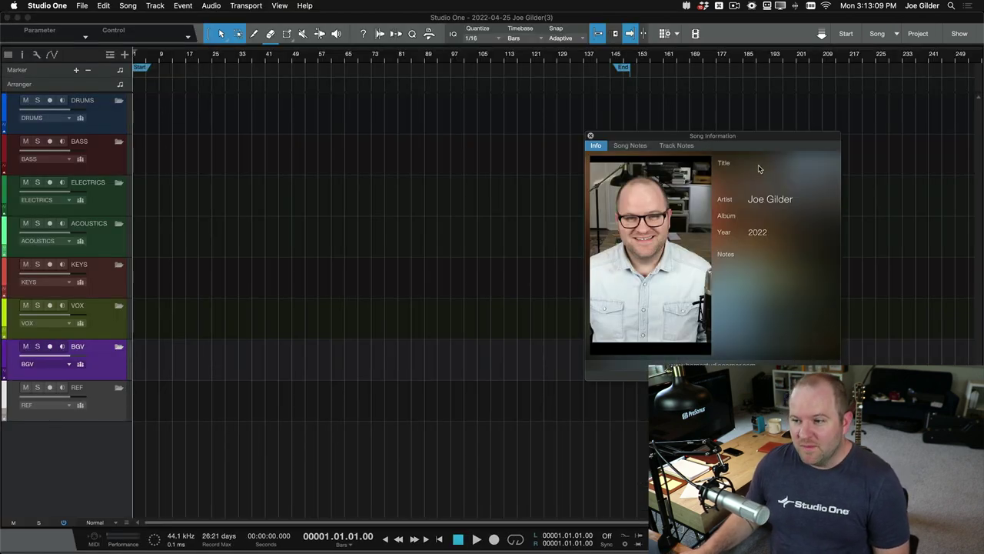
# Close the Song Information panel, select the DRUMS through VOX tracks, and open the Console.
pyautogui.click(589, 136)
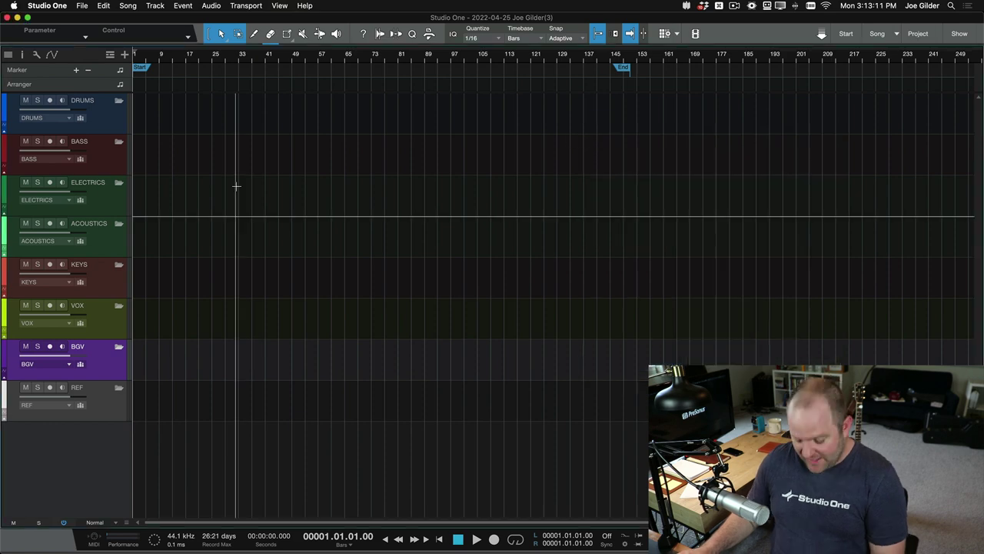
pyautogui.press('F3')
pyautogui.press('F3')
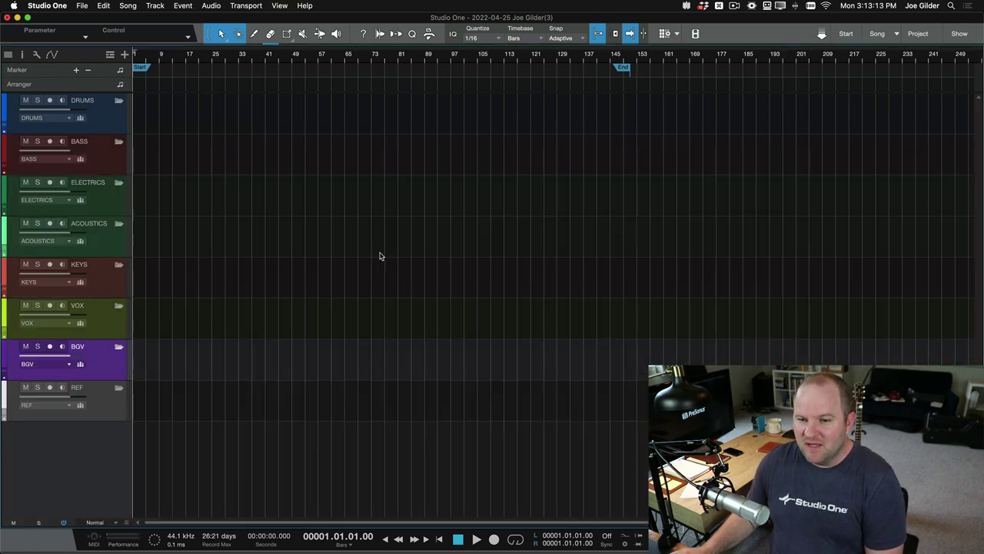
pyautogui.click(114, 128)
pyautogui.click(109, 167)
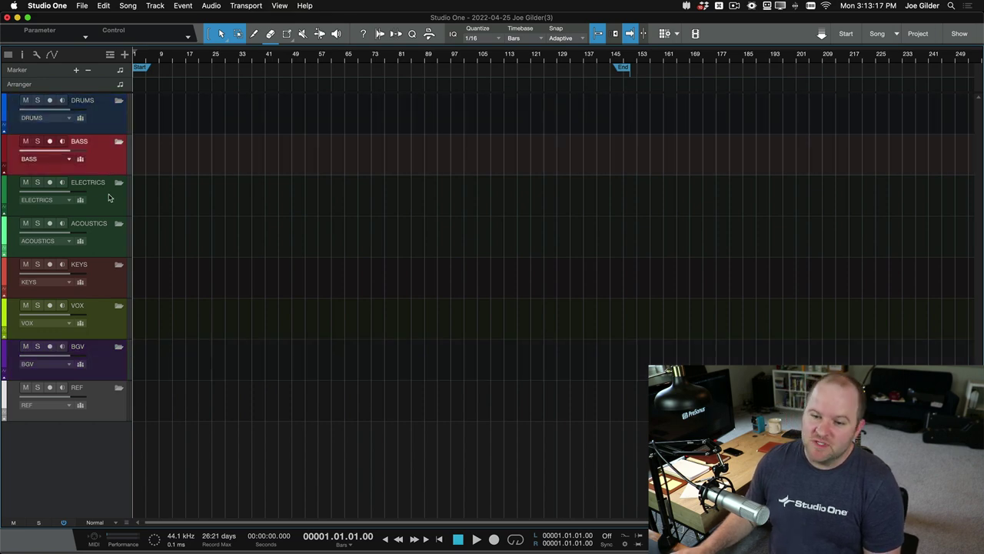
pyautogui.click(111, 198)
pyautogui.click(111, 226)
pyautogui.click(109, 281)
pyautogui.click(108, 315)
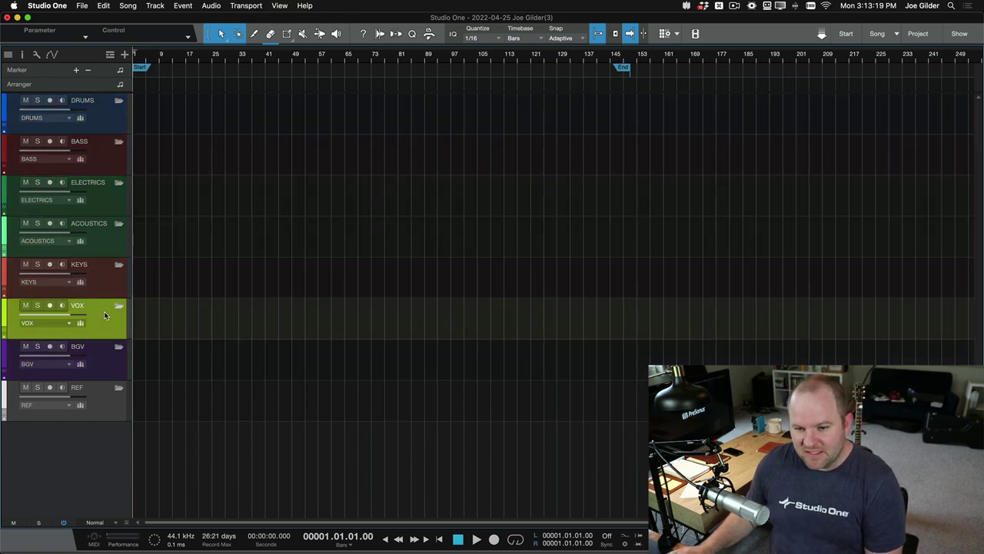
pyautogui.press('F3')
# Select mixer channels, view the DRUMS Fat Channel XT settings, close them, and hide the mixer.
pyautogui.click(57, 277)
pyautogui.click(98, 283)
pyautogui.click(138, 286)
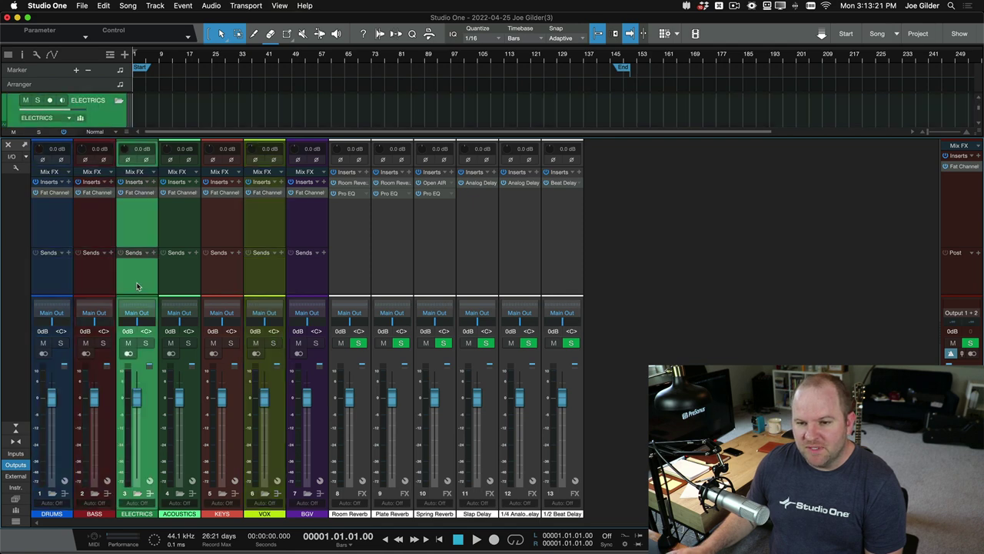
pyautogui.click(93, 280)
pyautogui.click(56, 193)
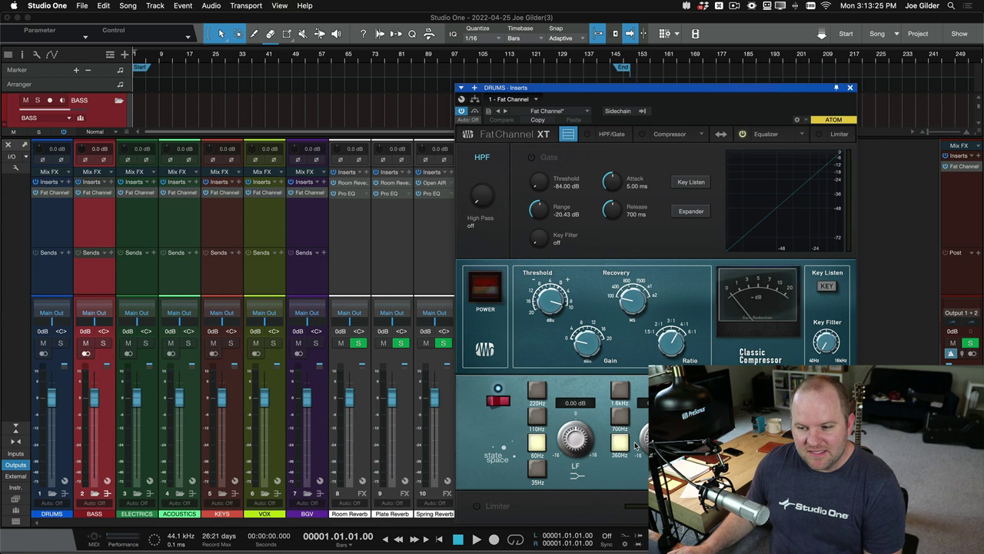
pyautogui.click(850, 87)
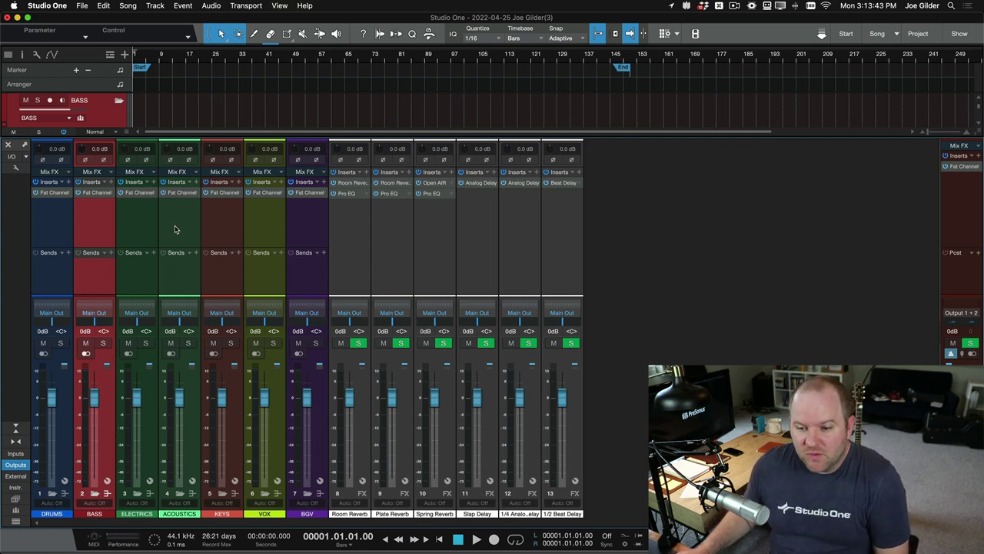
pyautogui.press('F2')
pyautogui.press('F2')
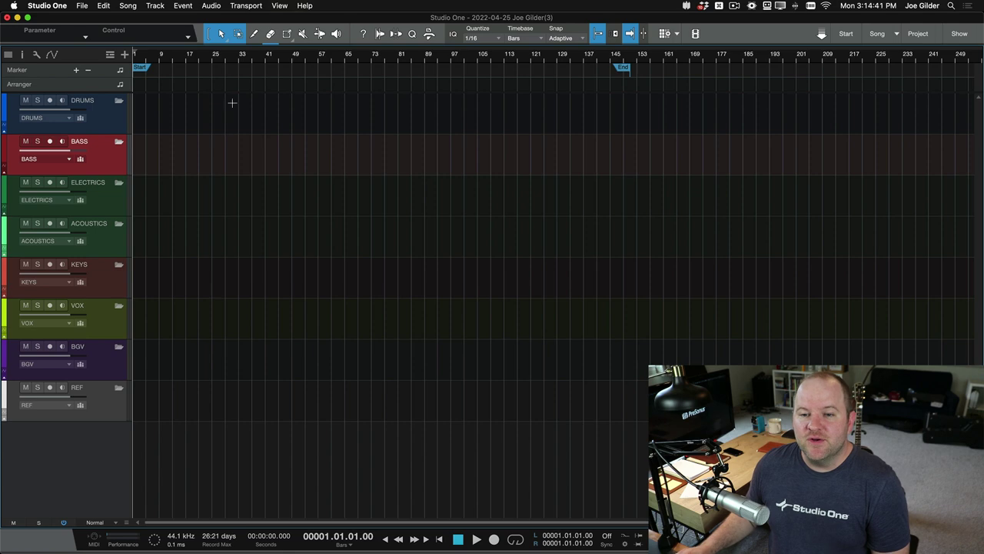
# Close the current song without saving and start a new song from the 1 MIC template.
pyautogui.click(822, 32)
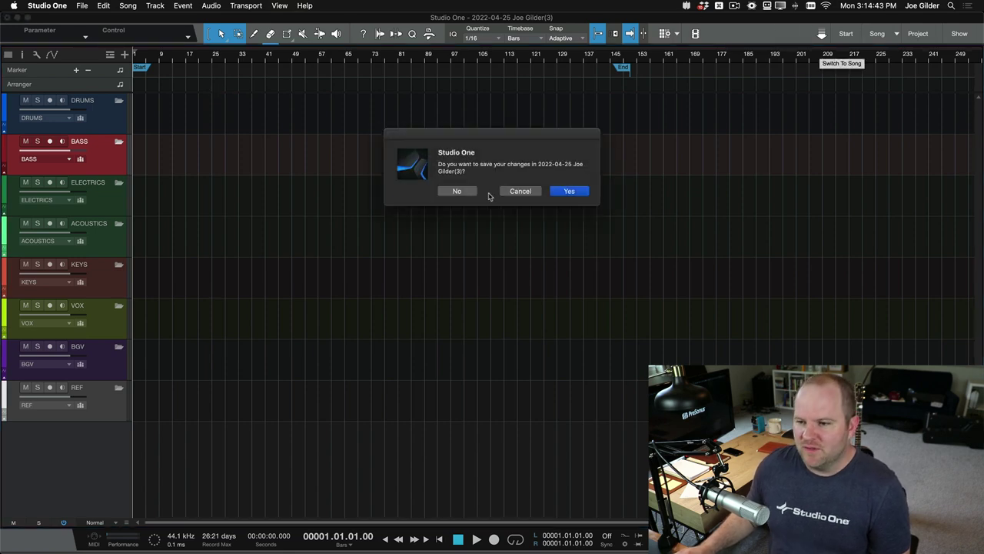
pyautogui.click(461, 192)
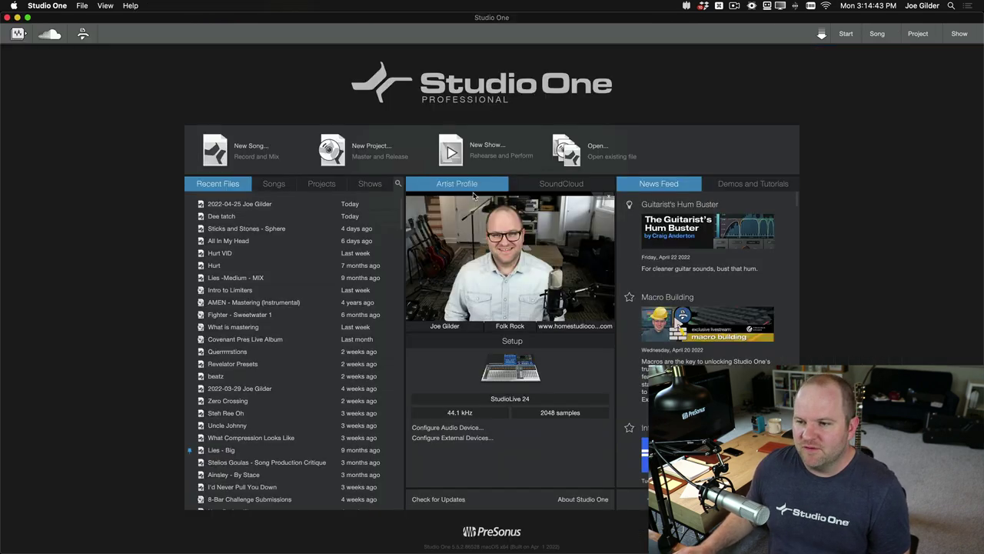
pyautogui.click(246, 154)
pyautogui.click(318, 193)
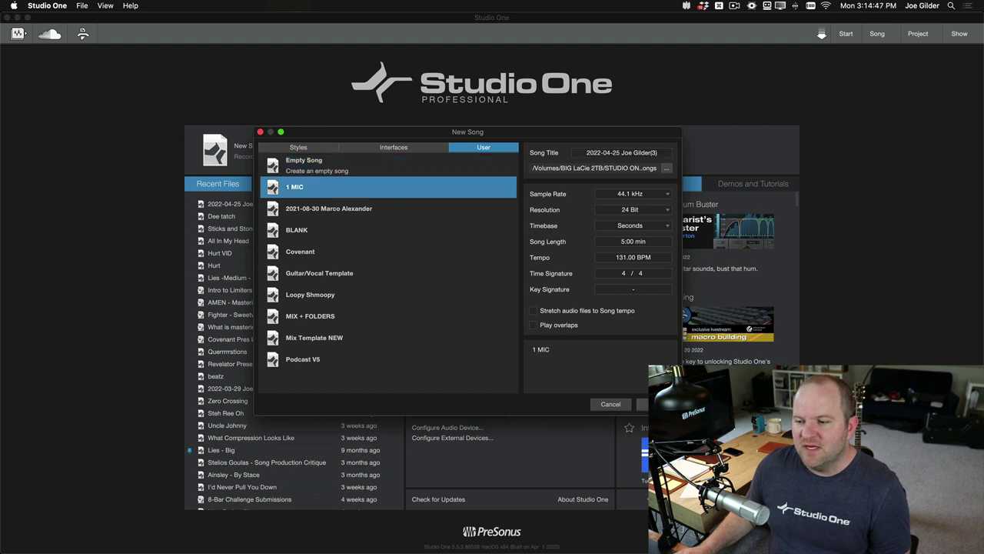
pyautogui.click(643, 404)
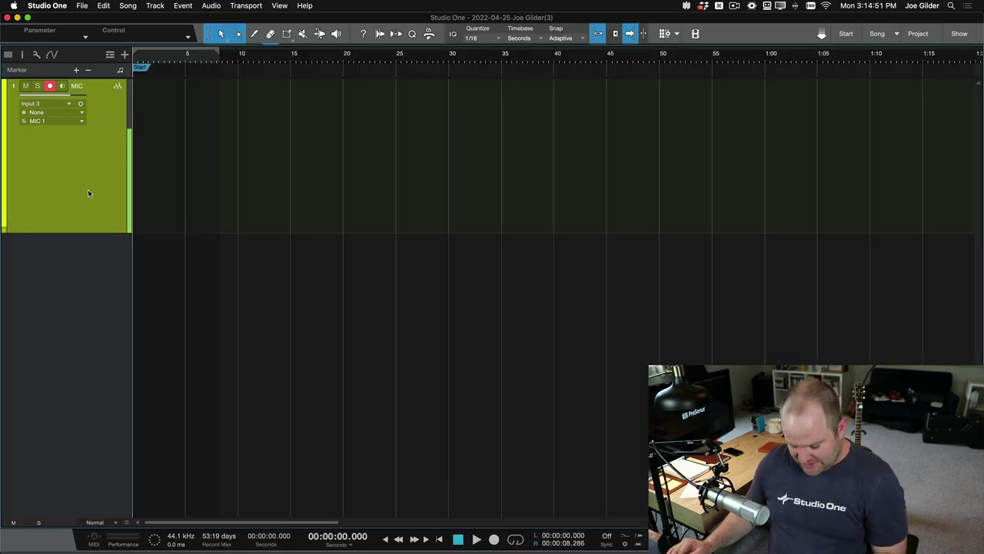
# Duplicate the MIC track, rename the copy Guitar, set it to Input 2, and colour it green.
pyautogui.hotkey('shift', 'd')
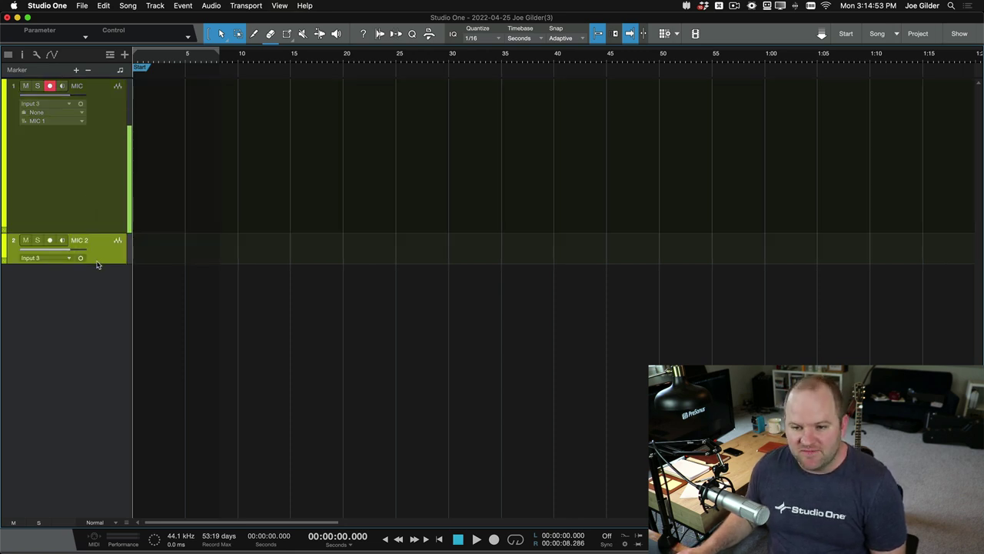
pyautogui.doubleClick(79, 241)
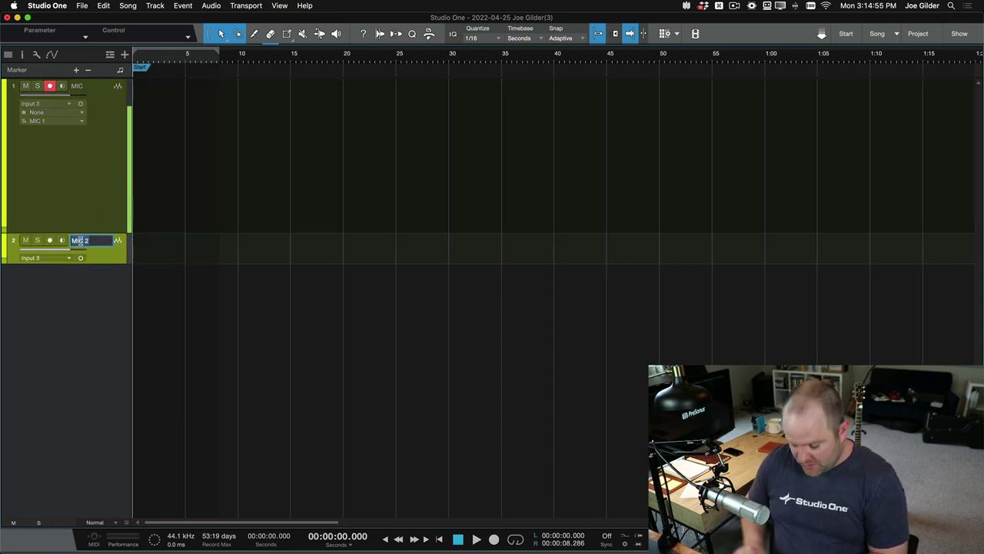
pyautogui.write('Guitar')
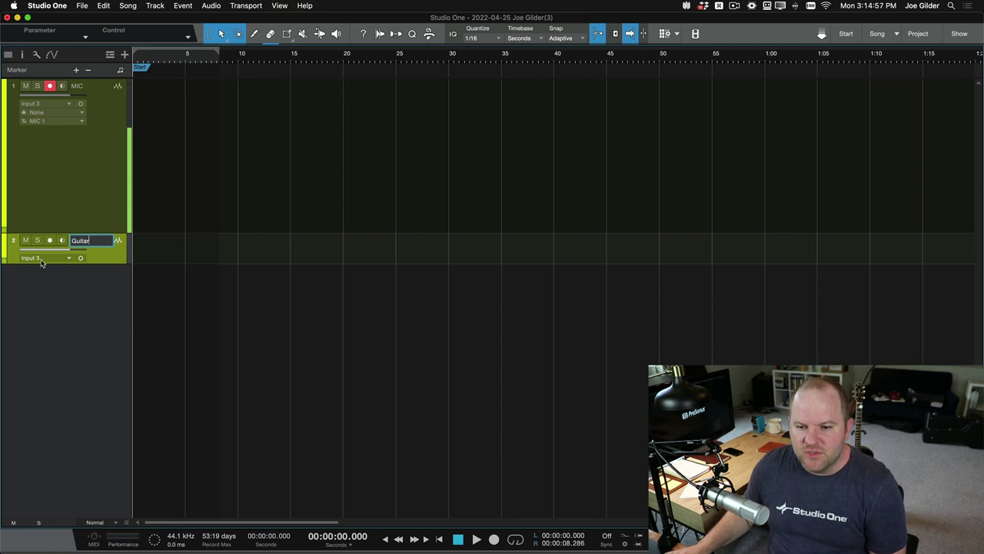
pyautogui.click(41, 258)
pyautogui.click(42, 290)
pyautogui.click(4, 247)
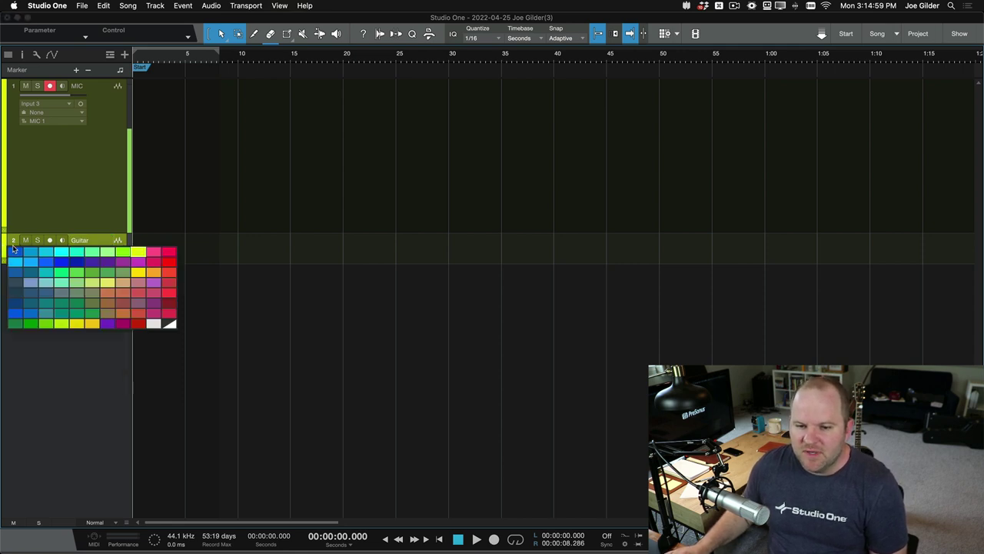
pyautogui.click(25, 310)
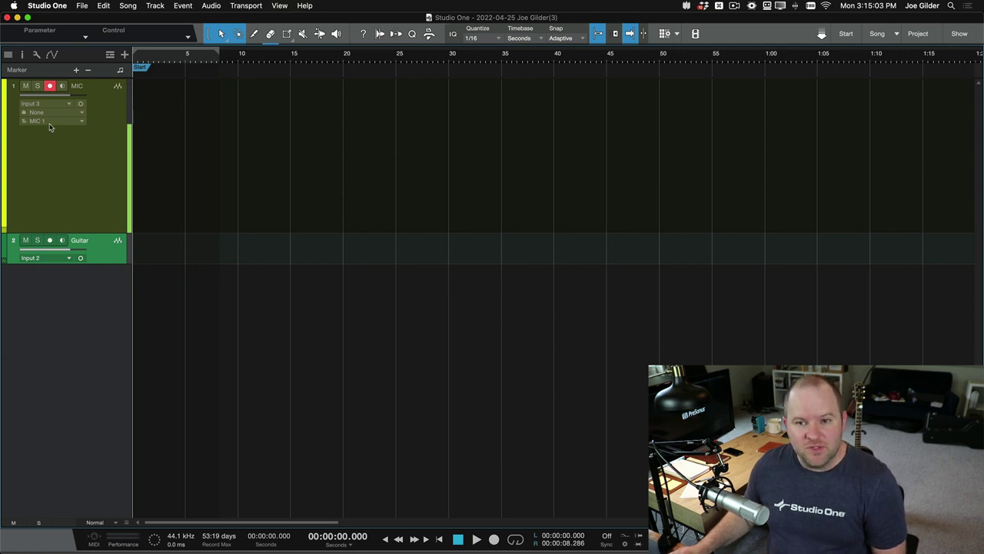
pyautogui.click(81, 5)
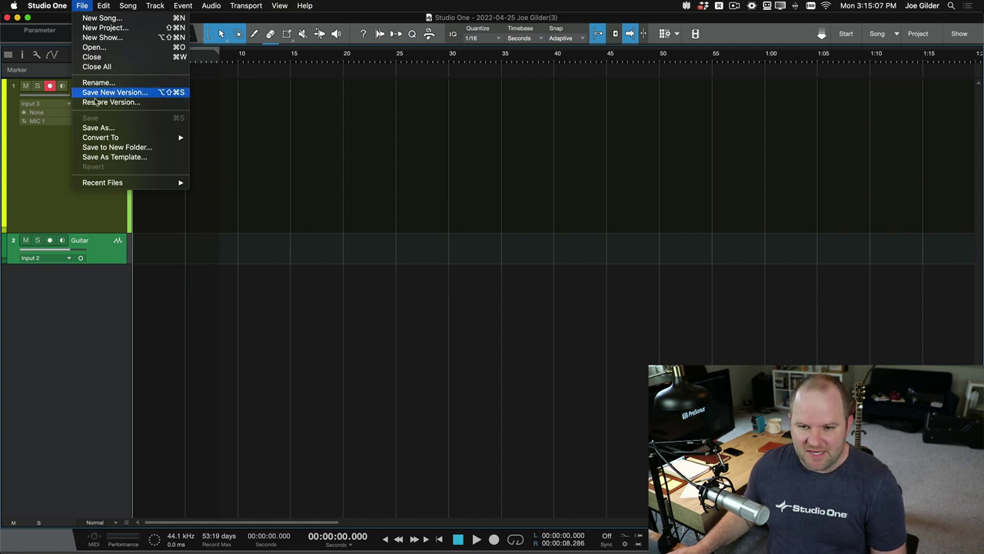
pyautogui.click(113, 157)
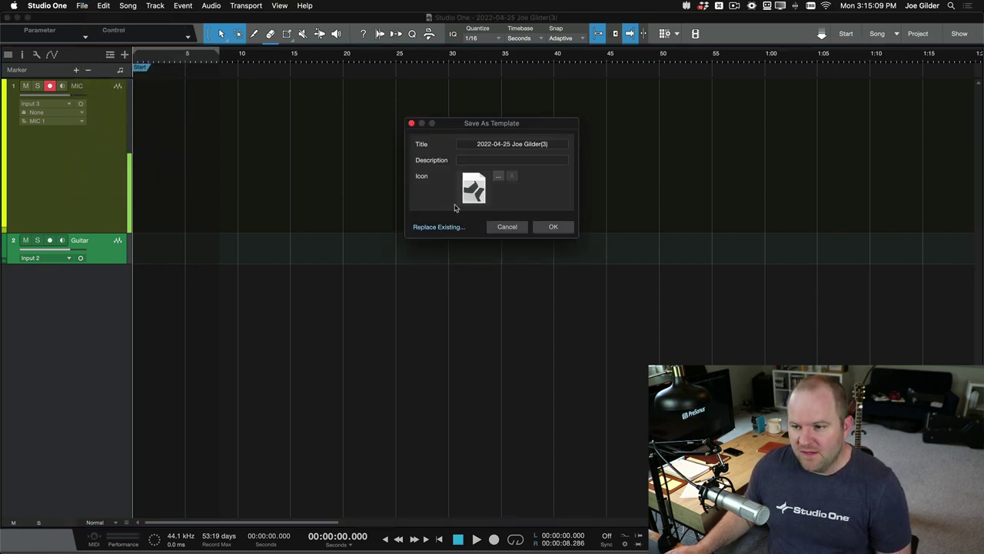
pyautogui.click(499, 143)
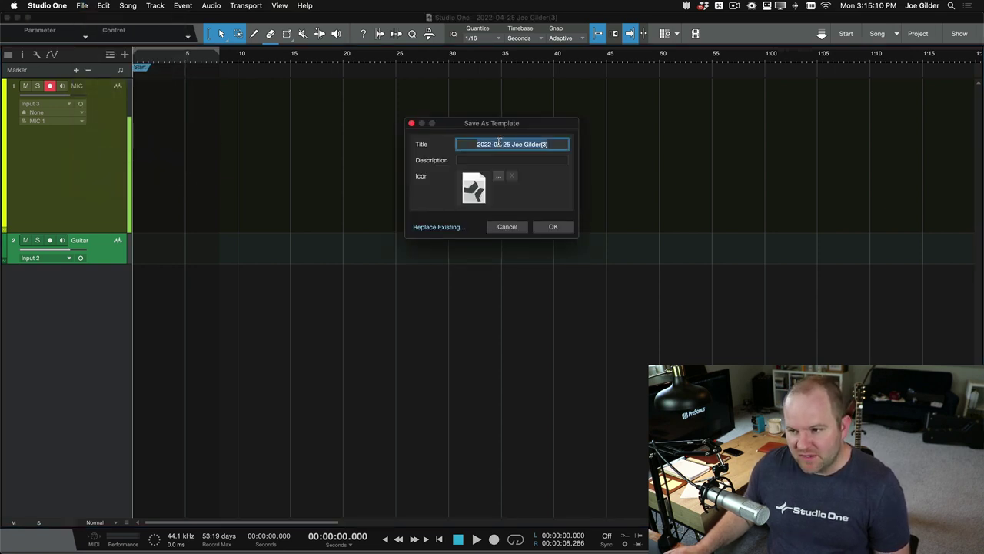
pyautogui.click(435, 227)
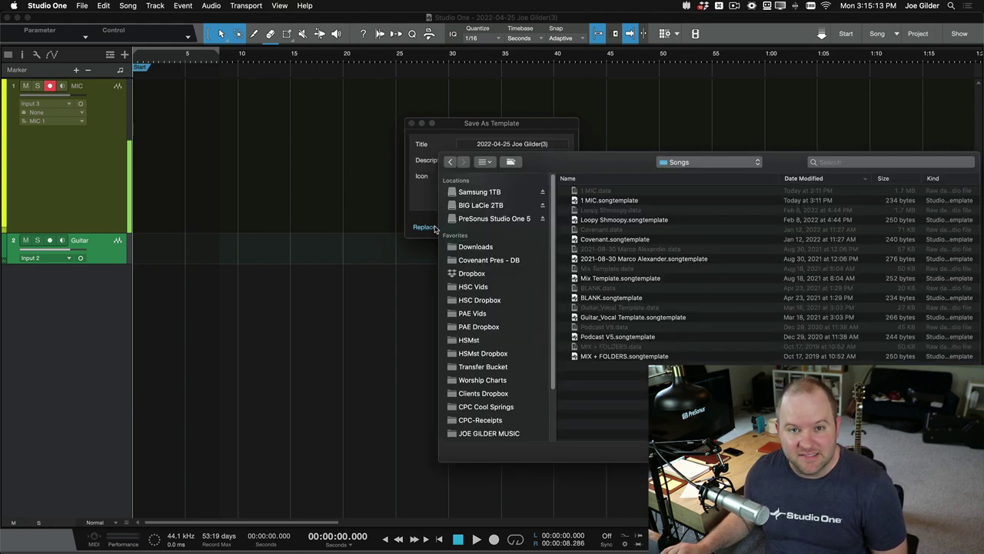
pyautogui.moveTo(529, 162); pyautogui.dragTo(196, 126)
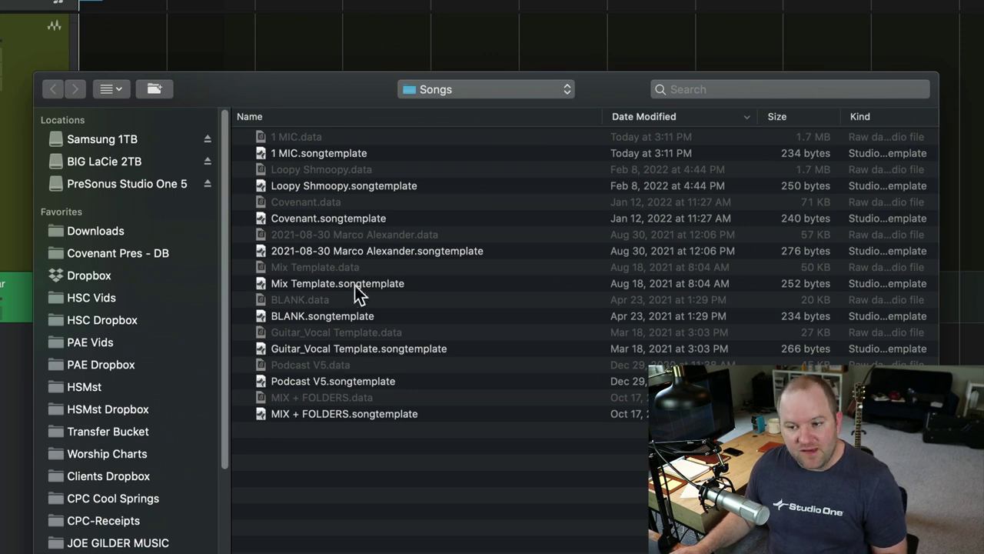
pyautogui.click(315, 154)
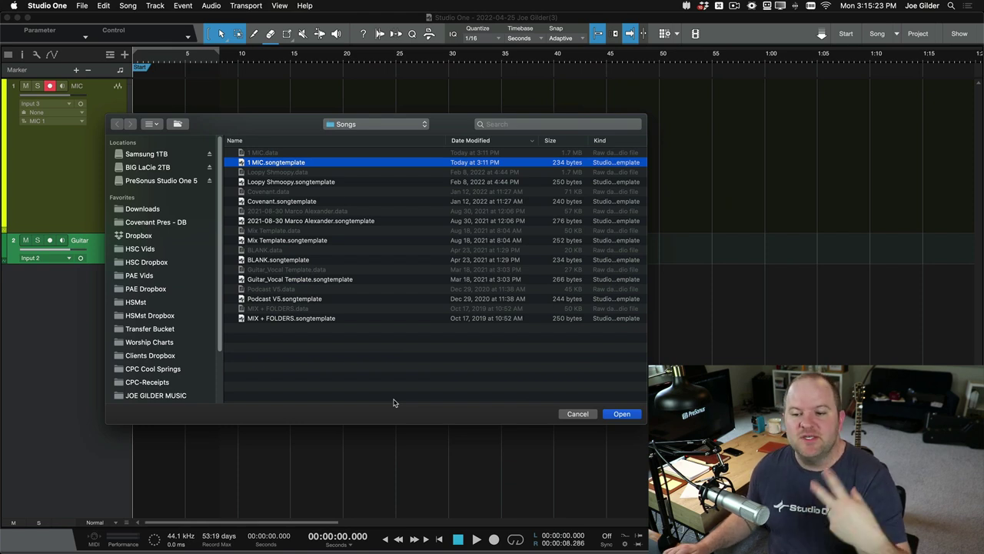
pyautogui.click(578, 416)
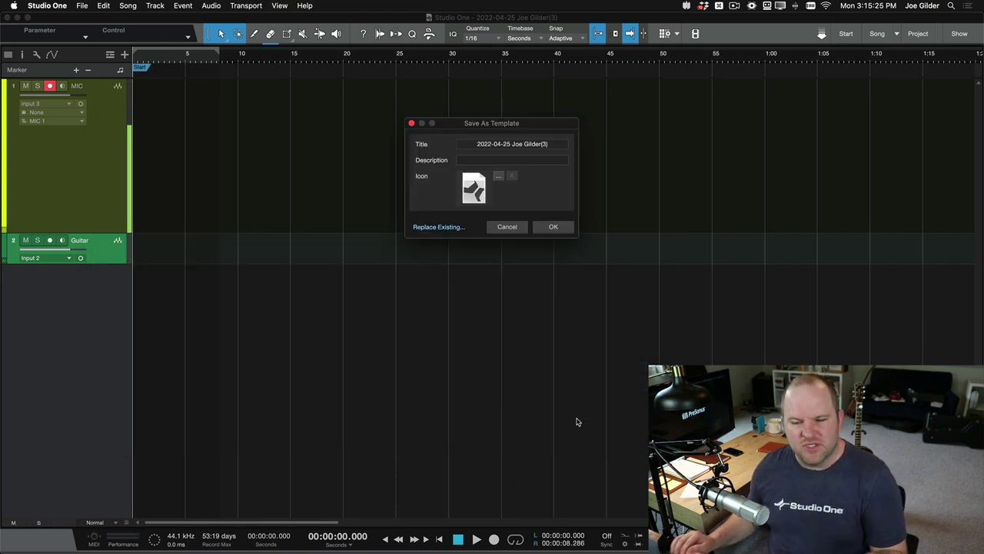
pyautogui.click(504, 226)
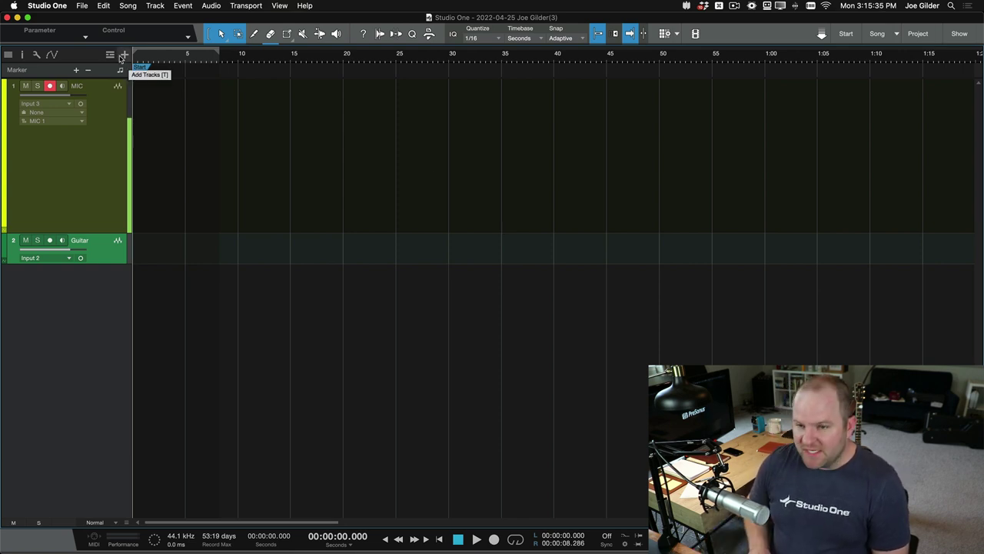
# Bring up Studio One Preferences on the Locations page showing the User Data folder.
pyautogui.press('super+comma')
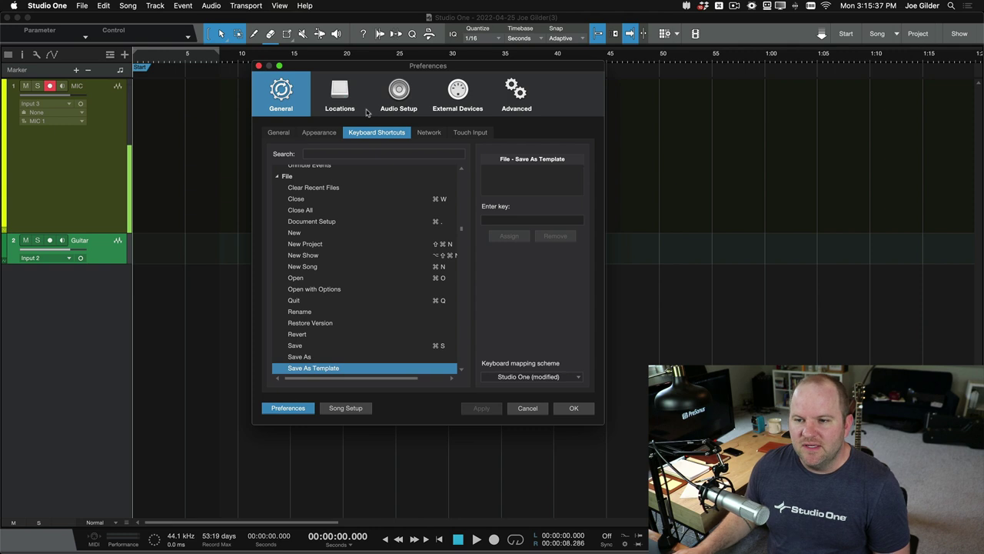
pyautogui.click(340, 100)
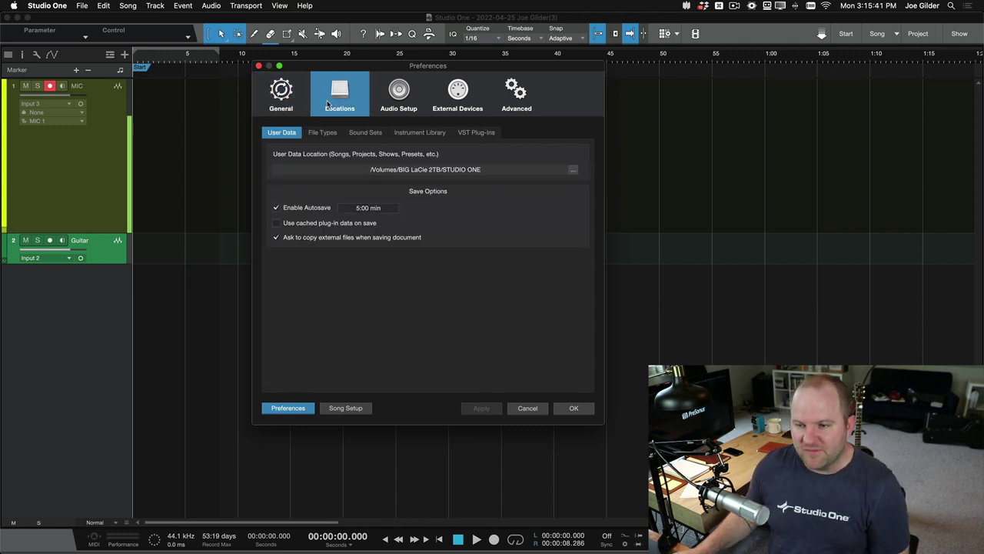
pyautogui.click(282, 94)
pyautogui.click(340, 96)
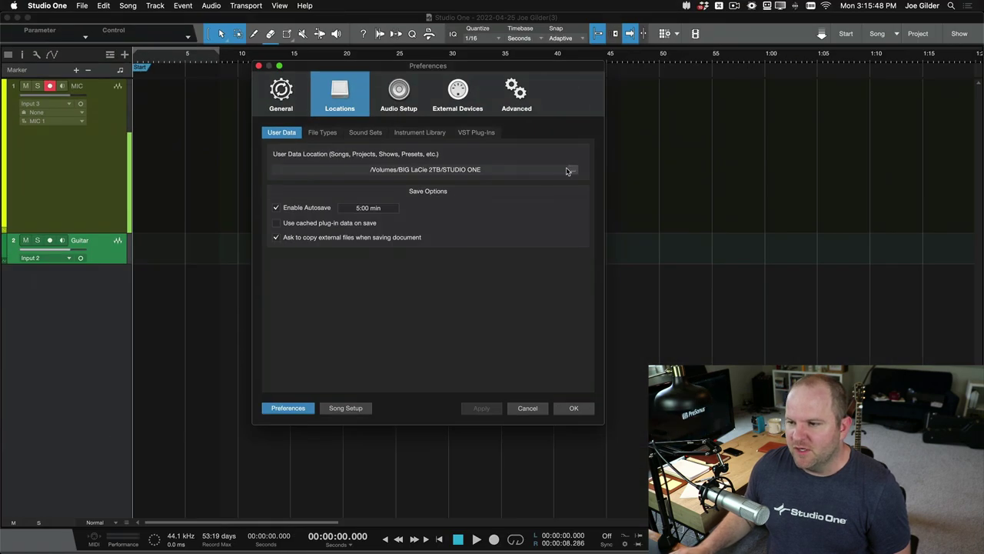
# Browse the user data folder to templates > v5 > Songs, then cancel Preferences unchanged.
pyautogui.click(862, 229)
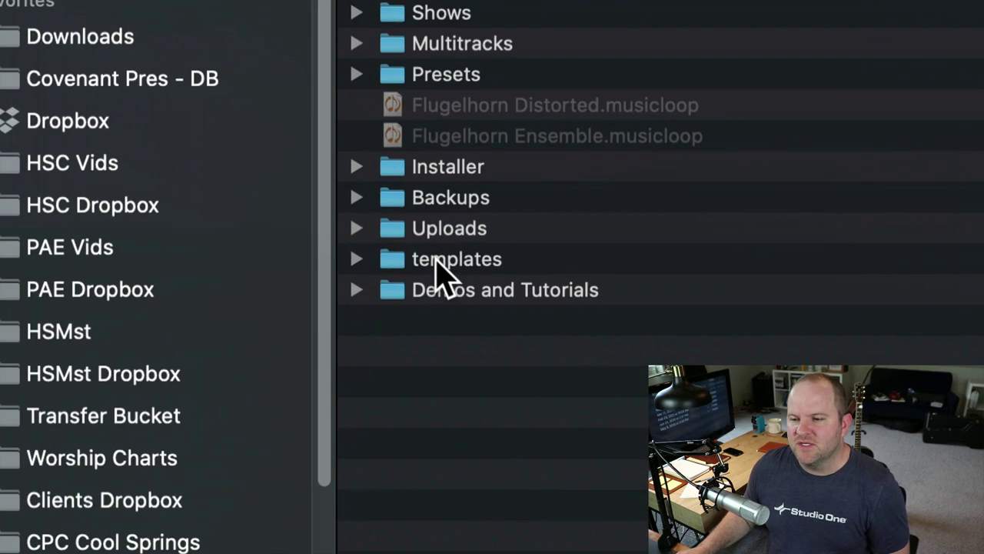
pyautogui.click(437, 264)
pyautogui.doubleClick(436, 262)
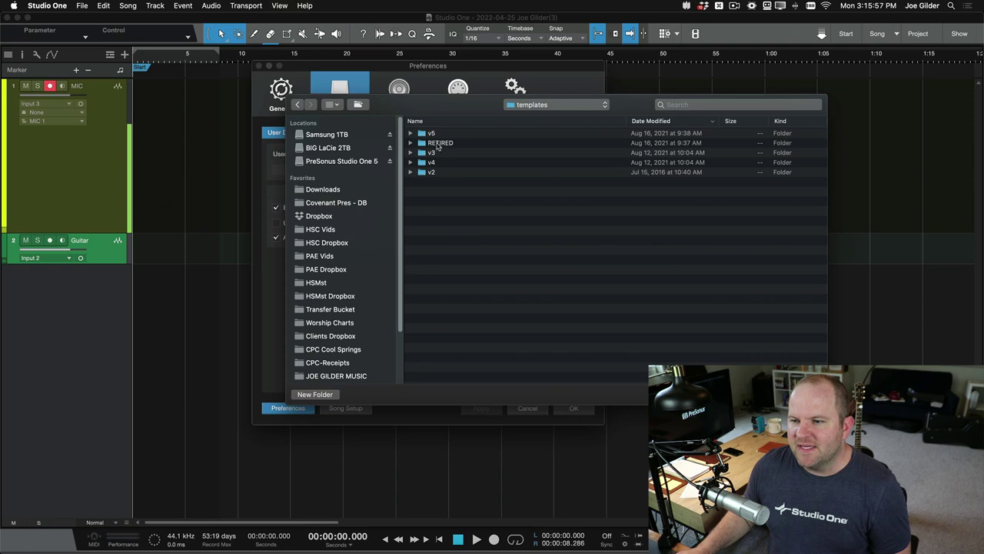
pyautogui.click(432, 134)
pyautogui.doubleClick(432, 134)
pyautogui.doubleClick(443, 132)
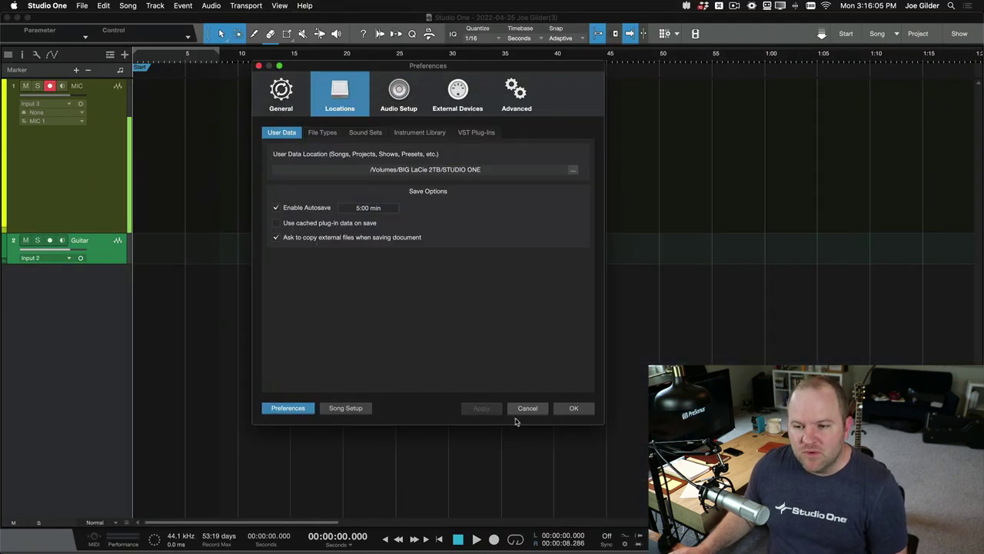
pyautogui.click(538, 410)
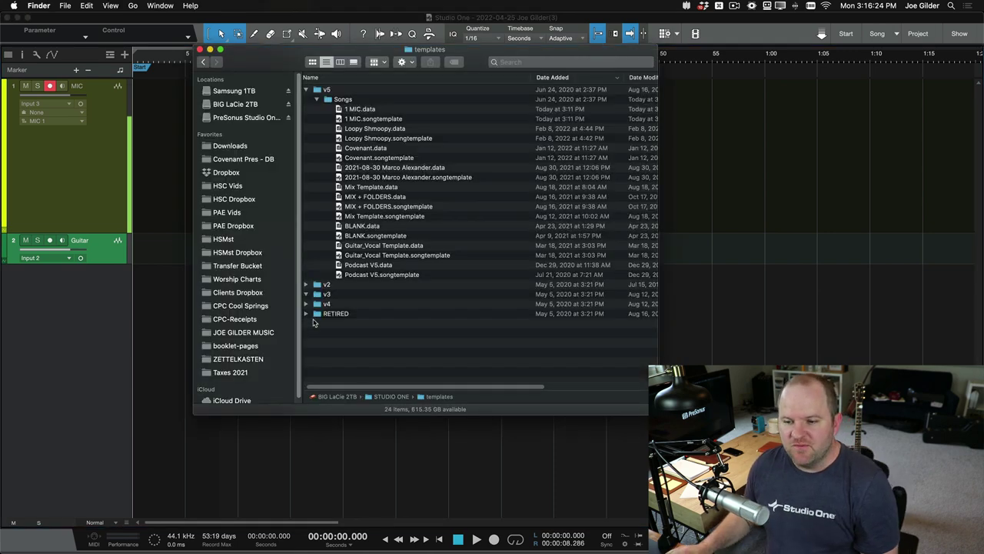
# Expand the RETIRED folder and look through its template files, such as HSC PODCAST and Frankie.
pyautogui.click(316, 317)
pyautogui.press('Right')
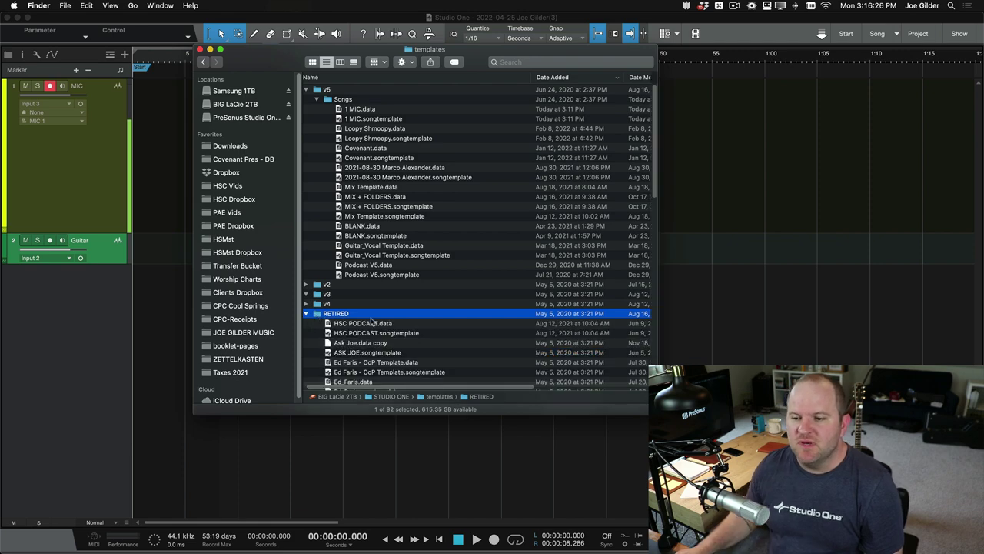
pyautogui.scroll(-5, 384, 321)
pyautogui.click(358, 219)
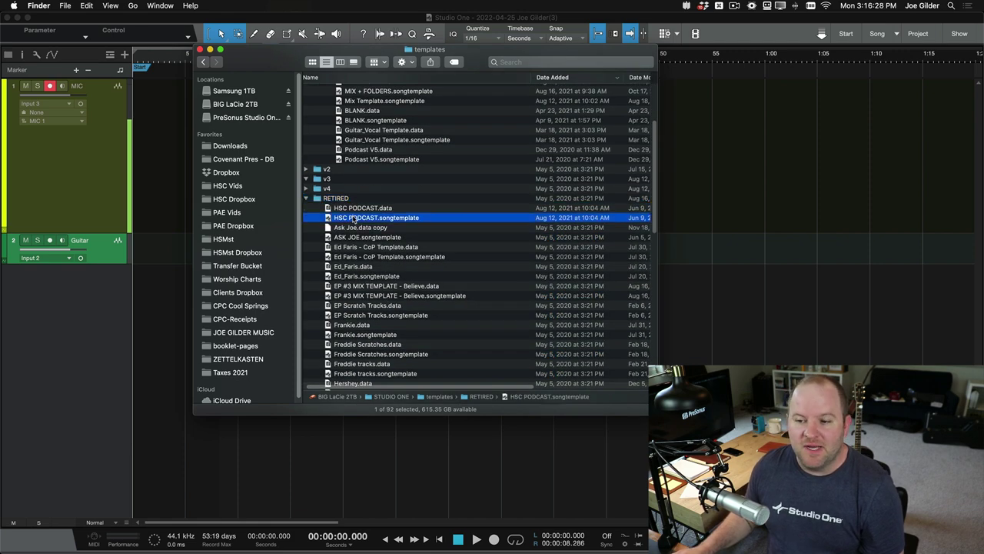
pyautogui.click(354, 277)
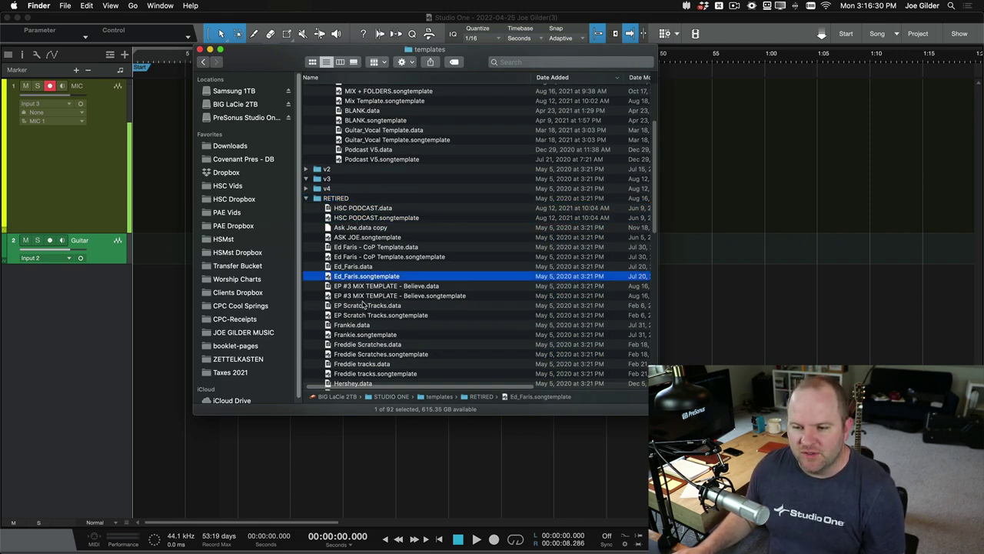
pyautogui.click(365, 306)
pyautogui.click(359, 336)
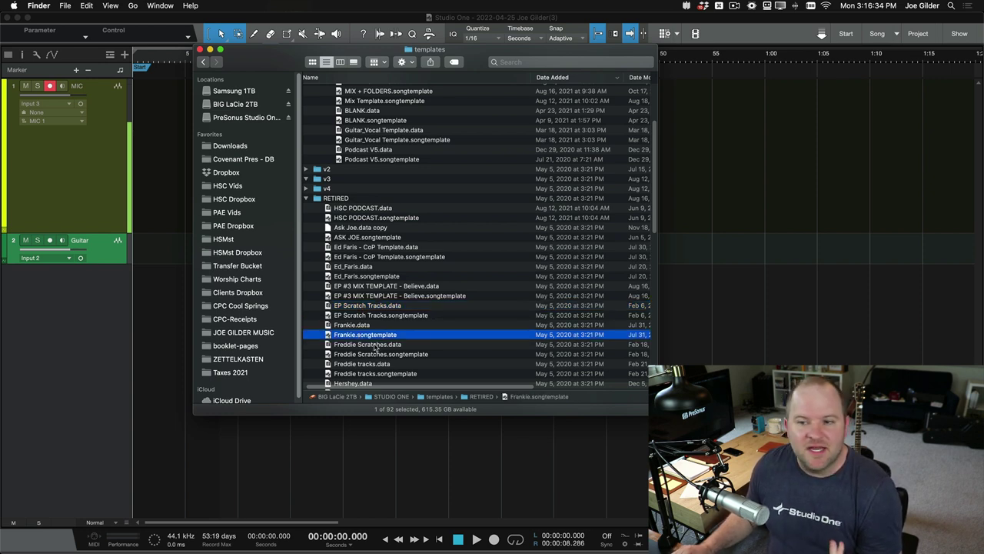
# Move 1 MIC.songtemplate and 1 MIC.data from v5/Songs into RETIRED, then collapse RETIRED.
pyautogui.scroll(5, 374, 348)
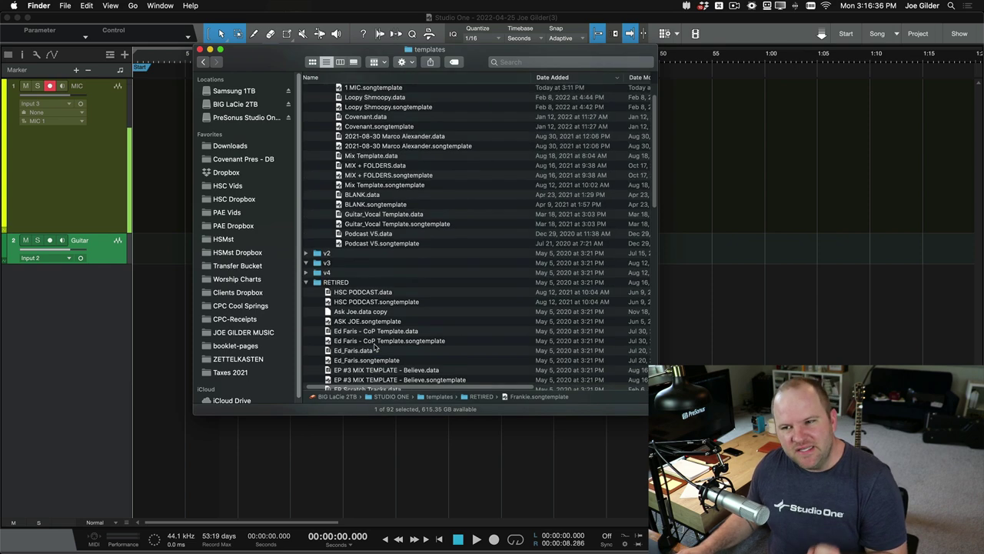
pyautogui.scroll(3, 401, 262)
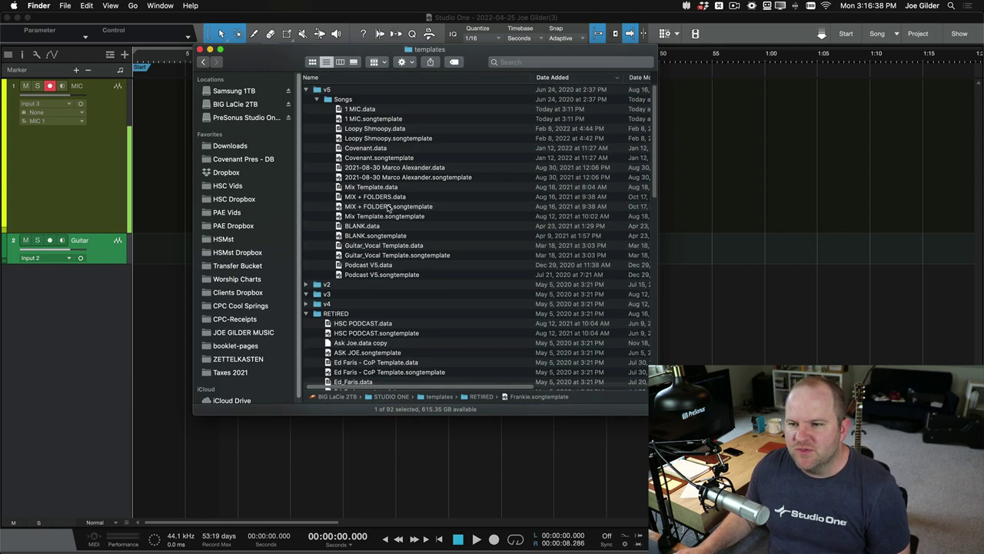
pyautogui.click(367, 118)
pyautogui.keyDown('shift'); pyautogui.click(366, 110); pyautogui.keyUp('shift')
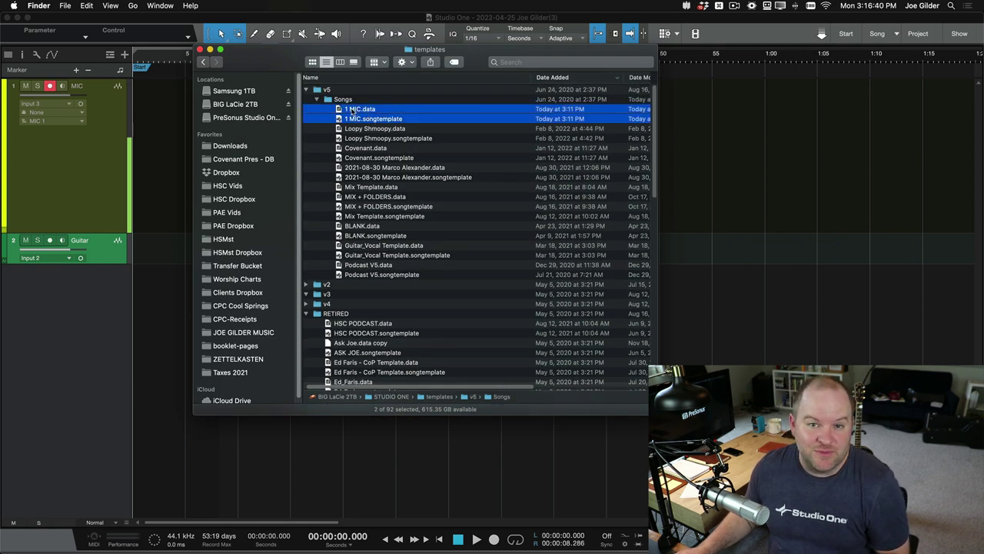
pyautogui.moveTo(352, 112); pyautogui.dragTo(342, 335)
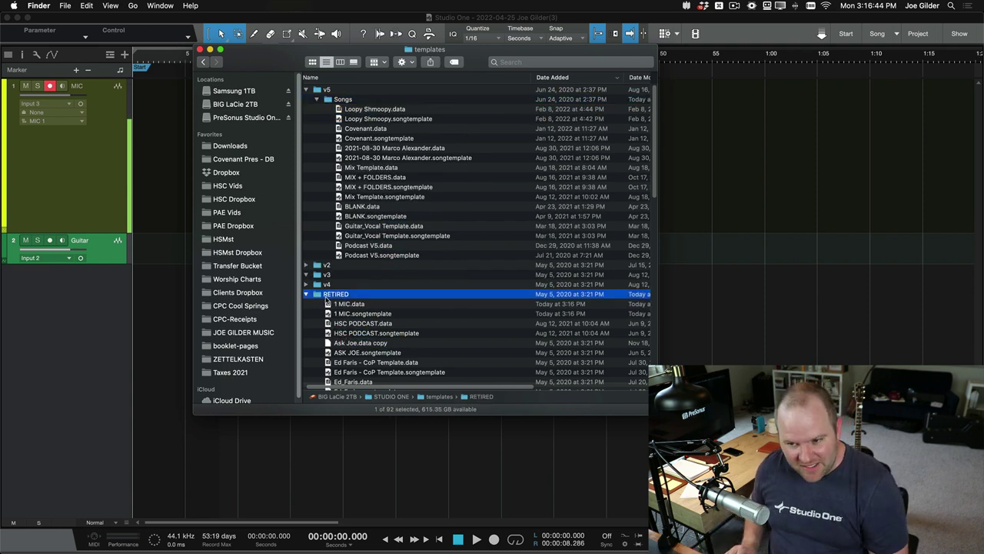
pyautogui.press('Left')
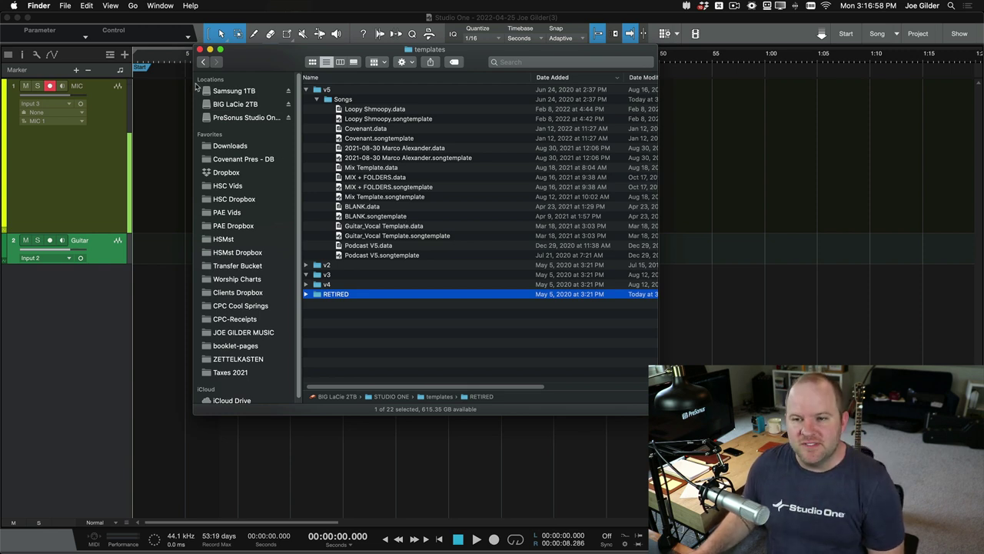
# Close the Finder templates window and return to the Studio One song.
pyautogui.click(200, 49)
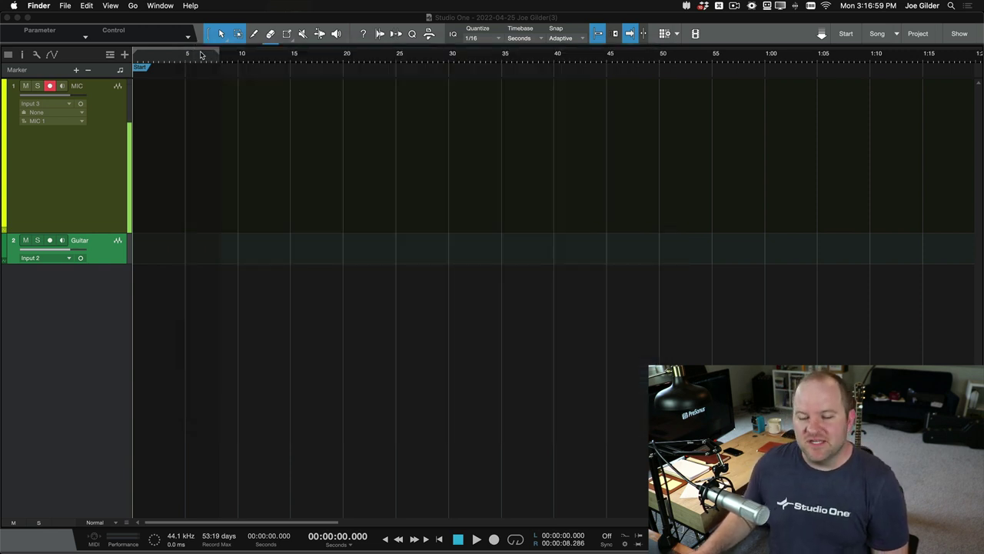
pyautogui.click(166, 23)
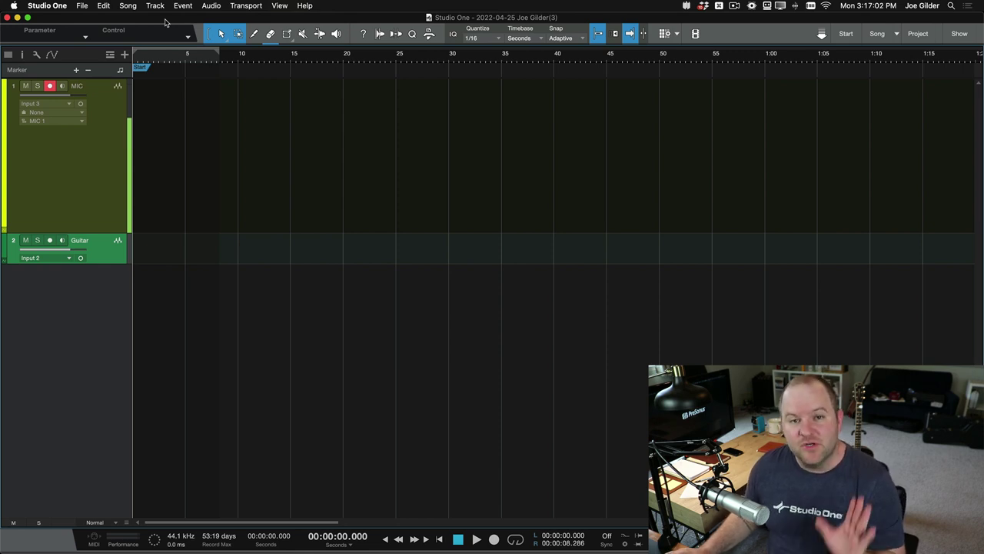